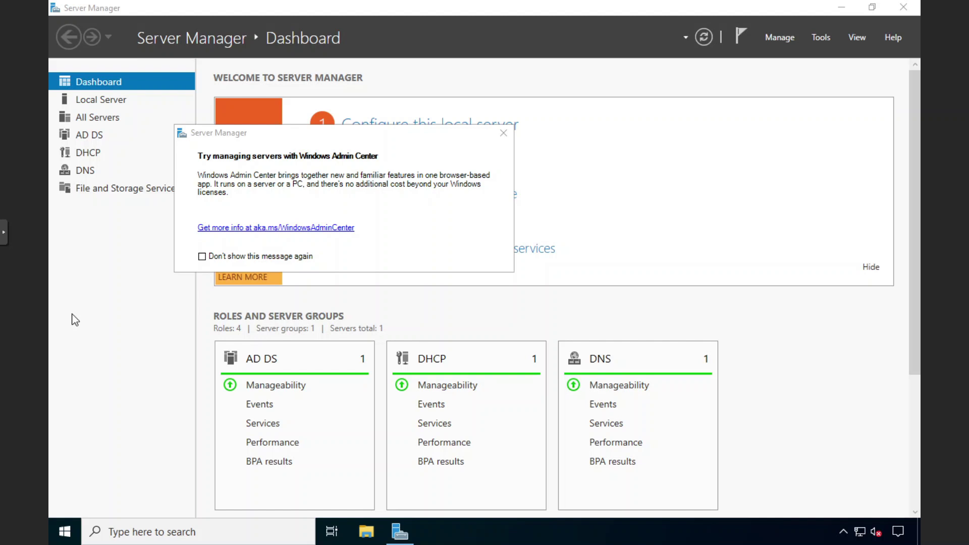
# Step: Dismiss the Windows Admin Center message and show the local server's properties
pyautogui.click(168, 352)
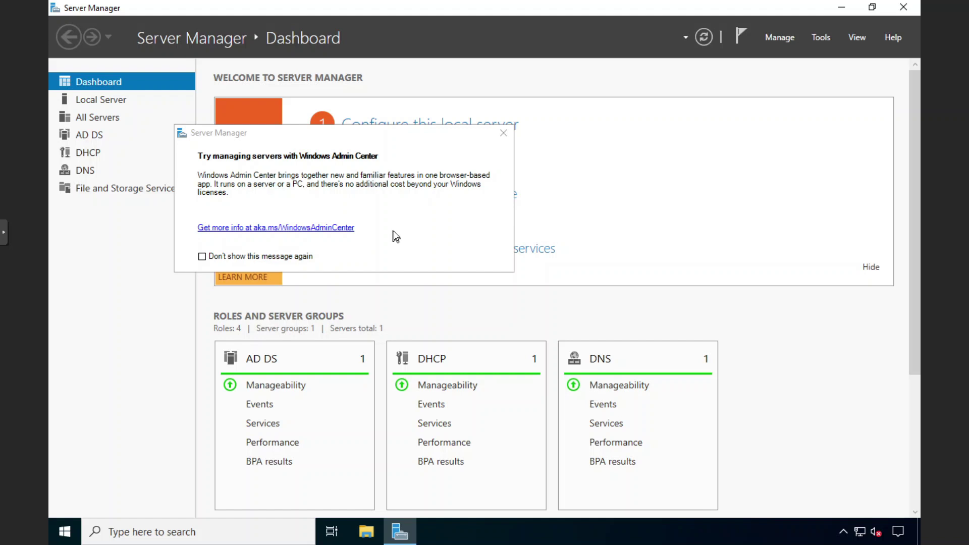
pyautogui.click(507, 133)
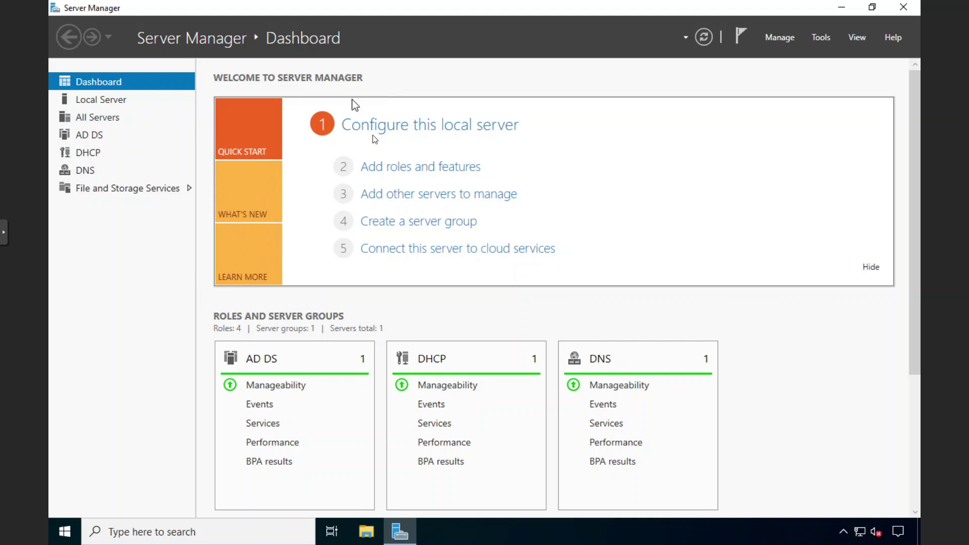
pyautogui.click(98, 99)
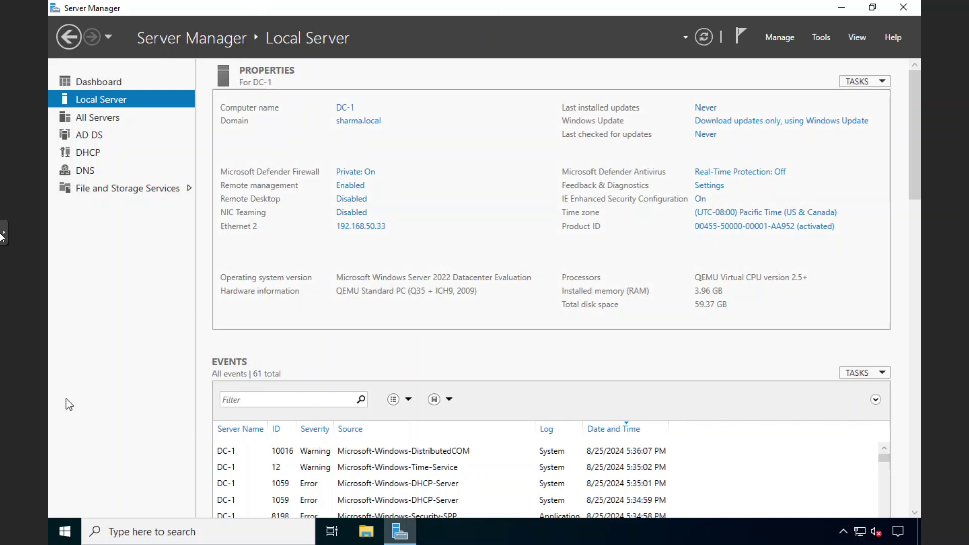
# Step: Switch to the Proxmox window, look at the File-Server and Client-1 virtual machines, and return to the DC-1 console in full screen
pyautogui.click(5, 232)
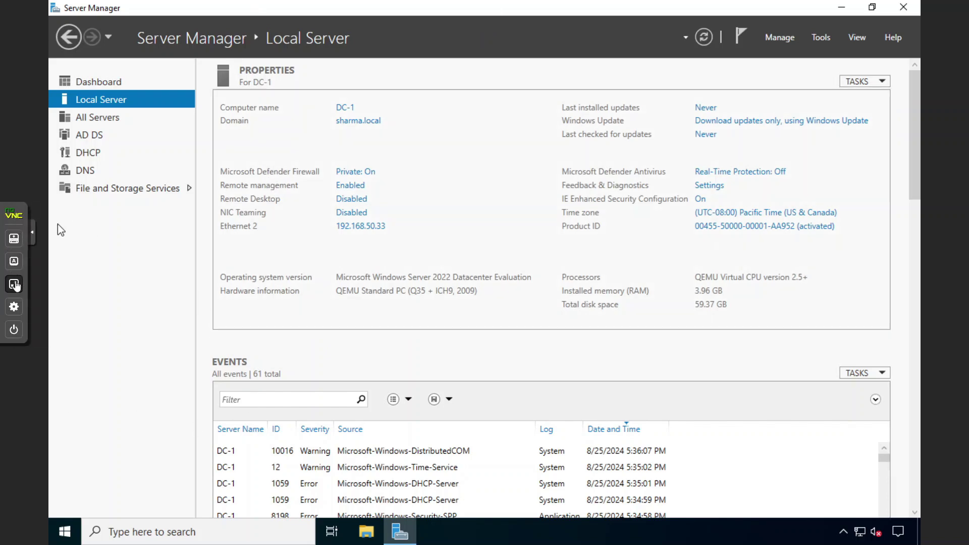
pyautogui.click(13, 284)
pyautogui.click(65, 148)
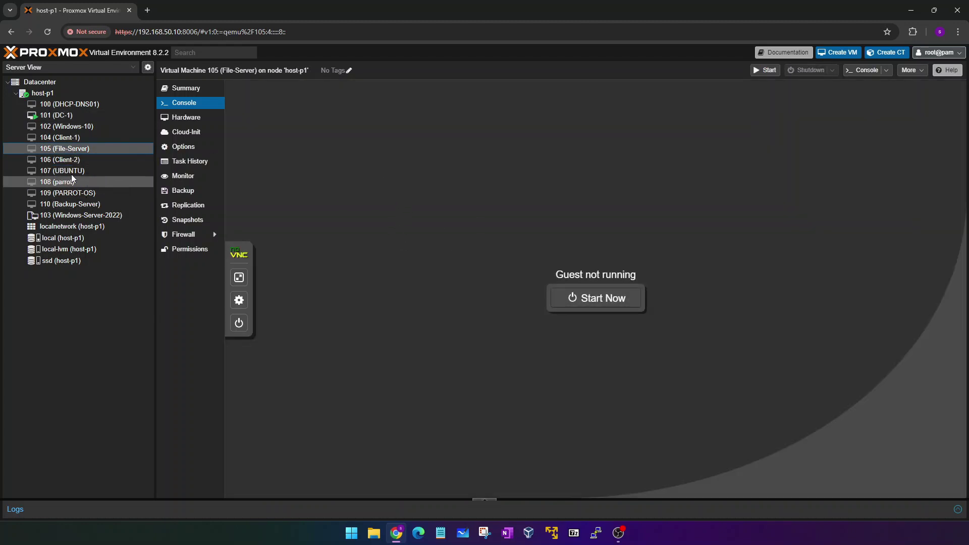
pyautogui.click(61, 137)
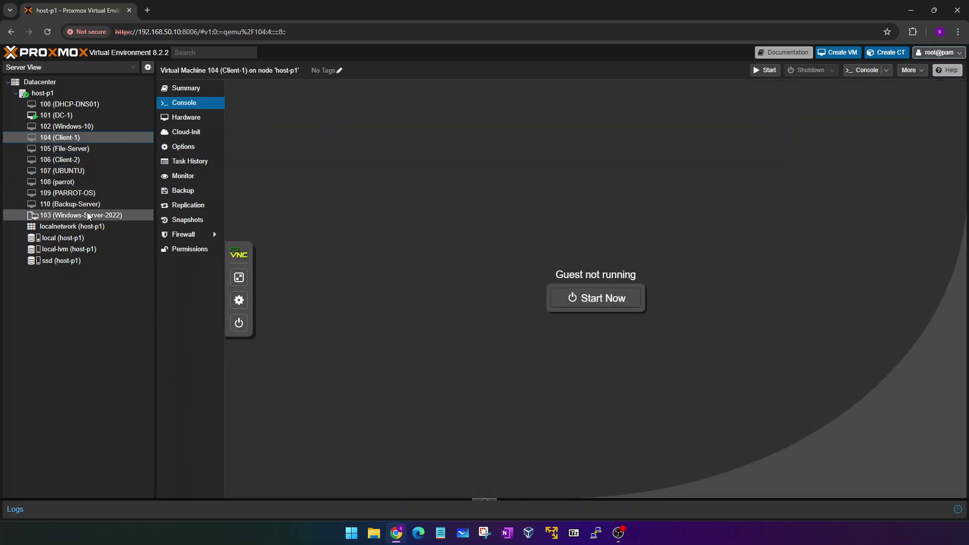
pyautogui.click(74, 119)
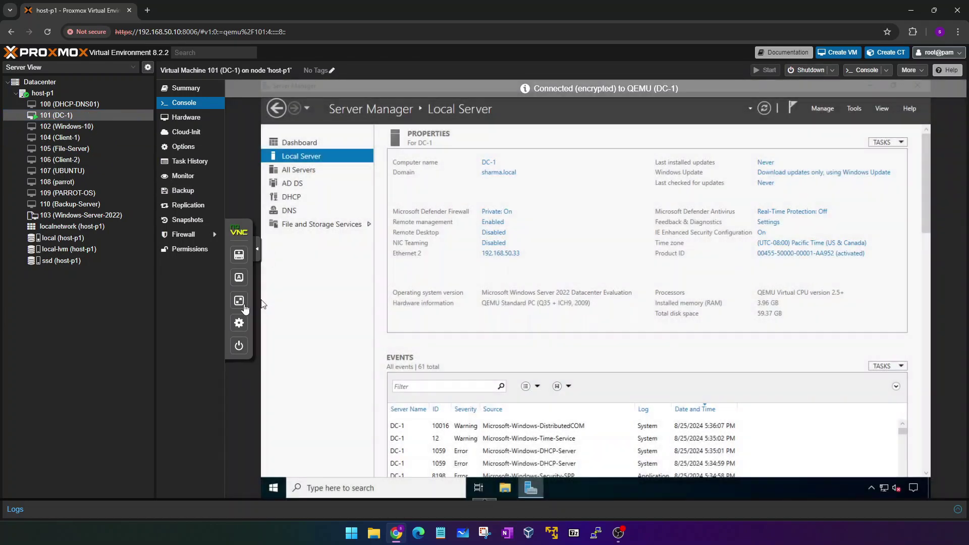
pyautogui.click(239, 299)
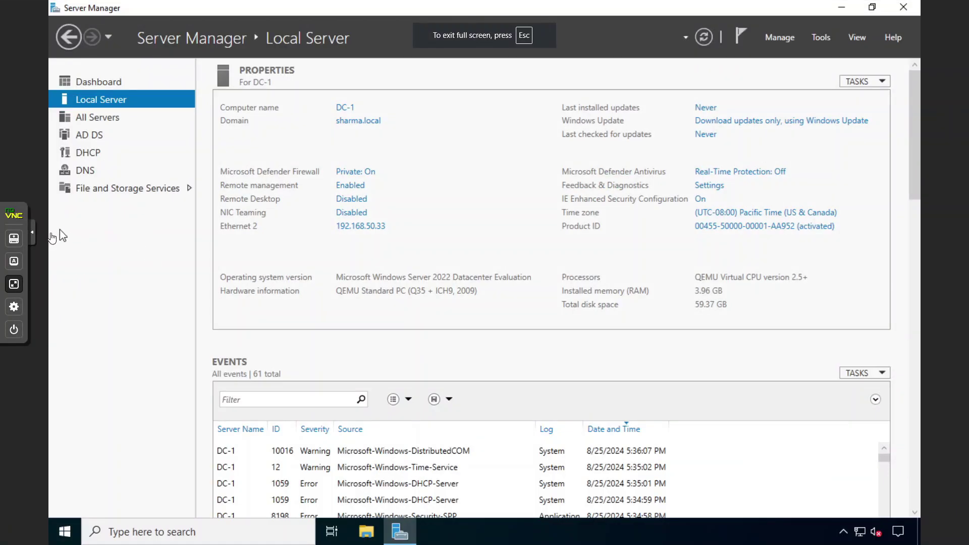
pyautogui.click(36, 237)
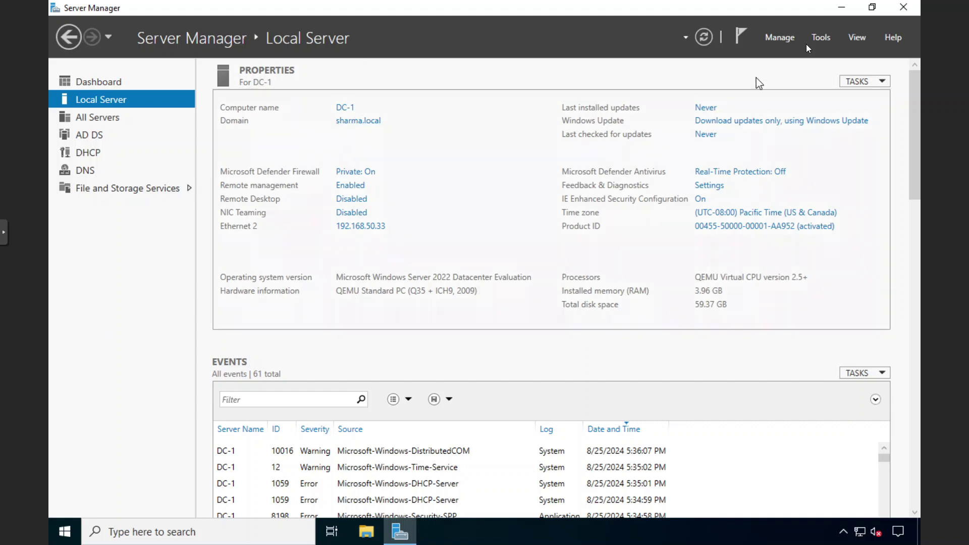
# Step: Start adding roles and features with a role-based or feature-based installation on the DC-1 server, up to the server role selection
pyautogui.click(782, 38)
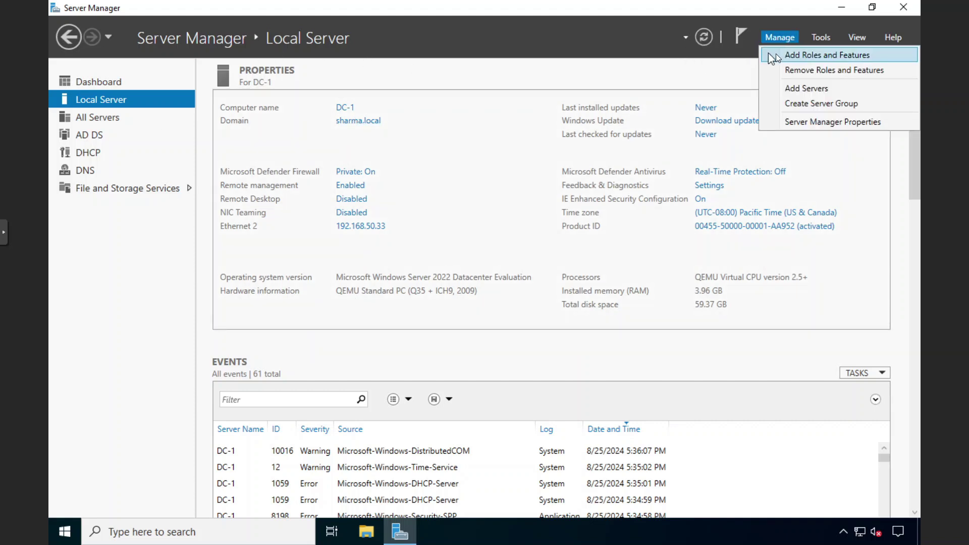
pyautogui.click(783, 55)
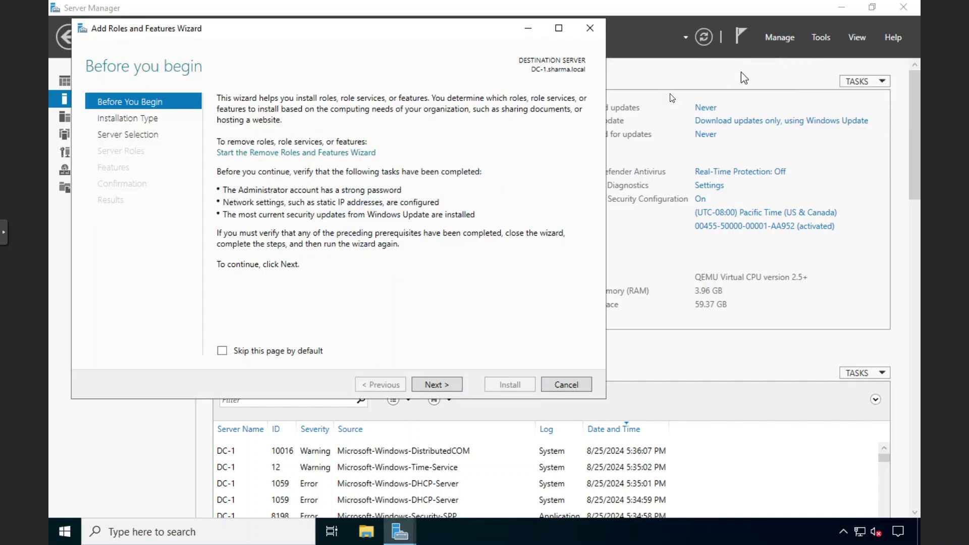
pyautogui.click(441, 388)
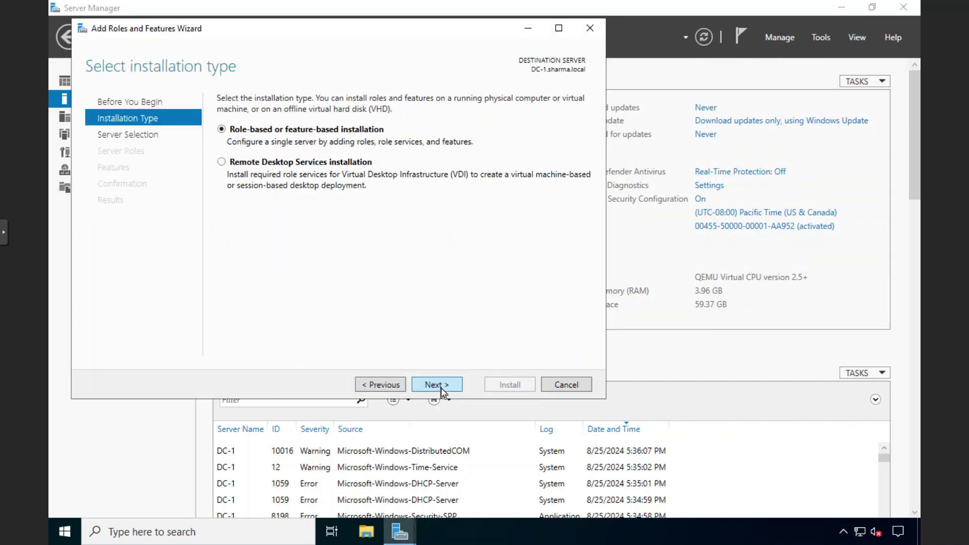
pyautogui.click(441, 389)
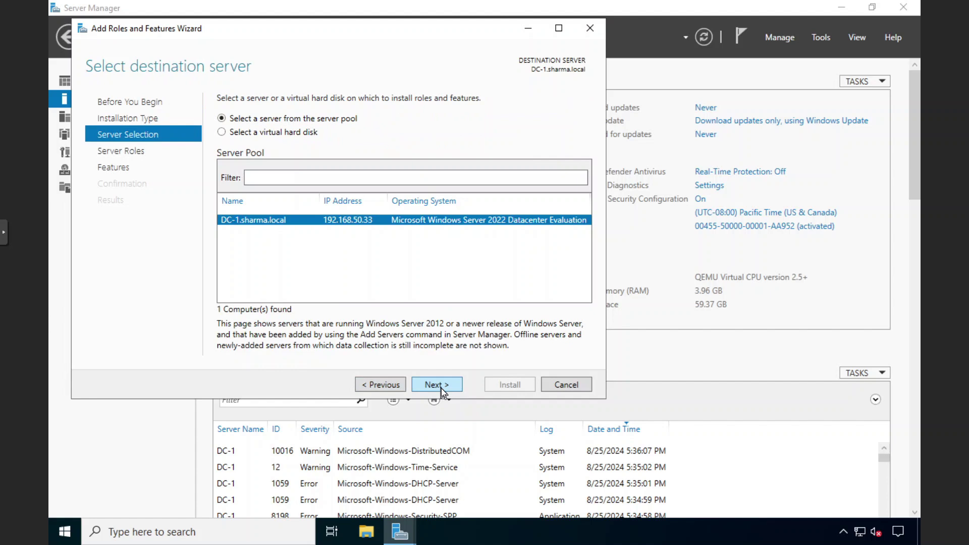
pyautogui.click(440, 383)
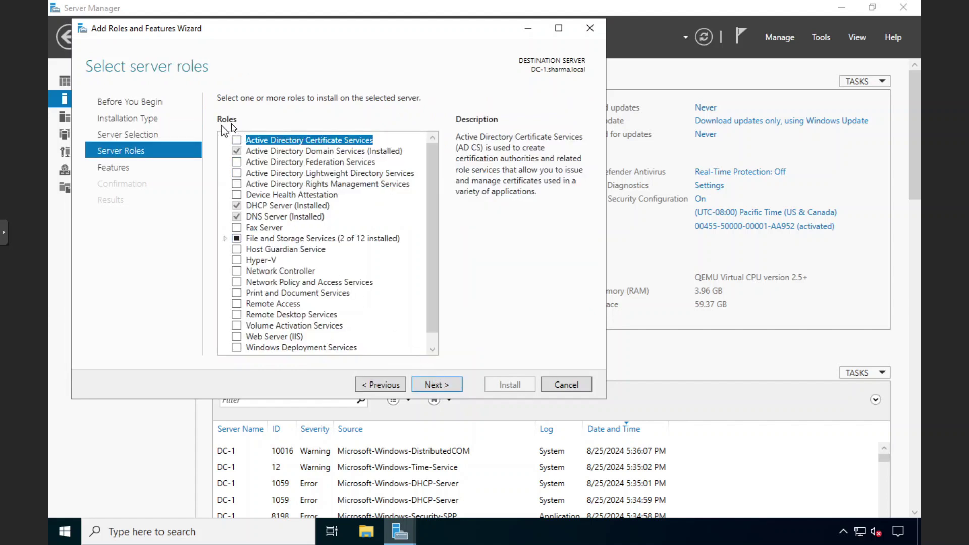
# Step: Select the Windows Server Update Services role and add its required features, including the management tools
pyautogui.scroll(-1, 298, 190)
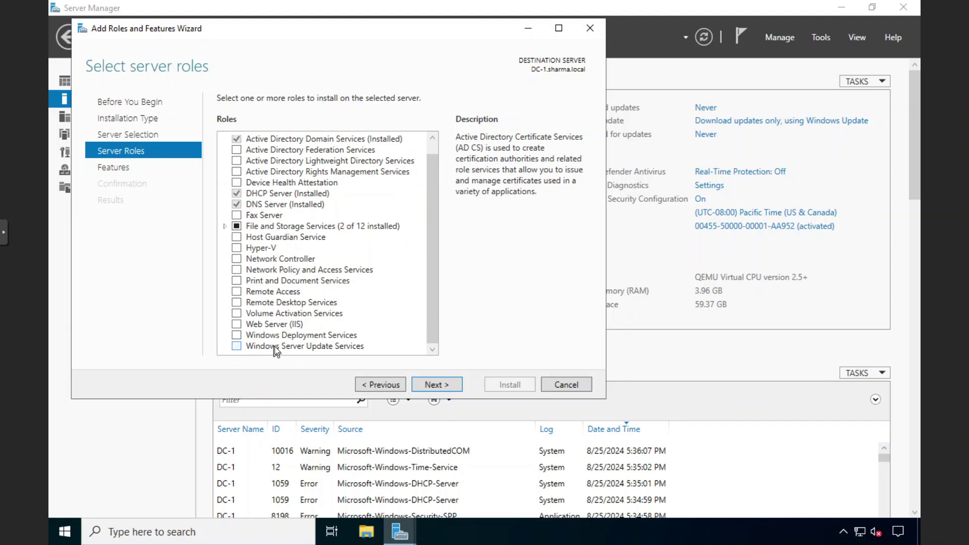
pyautogui.click(237, 347)
pyautogui.scroll(-3, 318, 199)
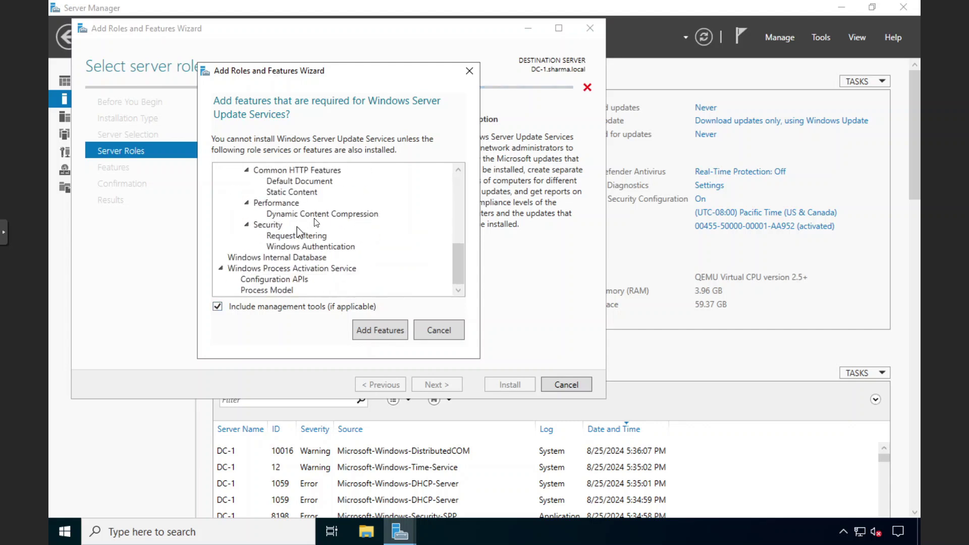
pyautogui.scroll(4, 303, 224)
pyautogui.scroll(2, 318, 223)
pyautogui.click(382, 329)
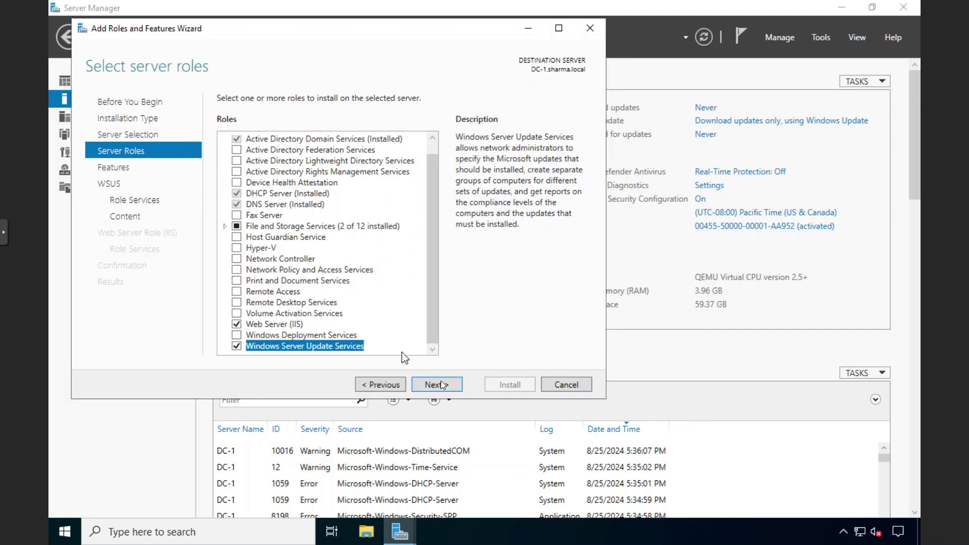
# Step: Accept the default features and the WID Connectivity and WSUS Services role services, and advance to the content location
pyautogui.click(443, 386)
pyautogui.click(443, 386)
pyautogui.click(443, 386)
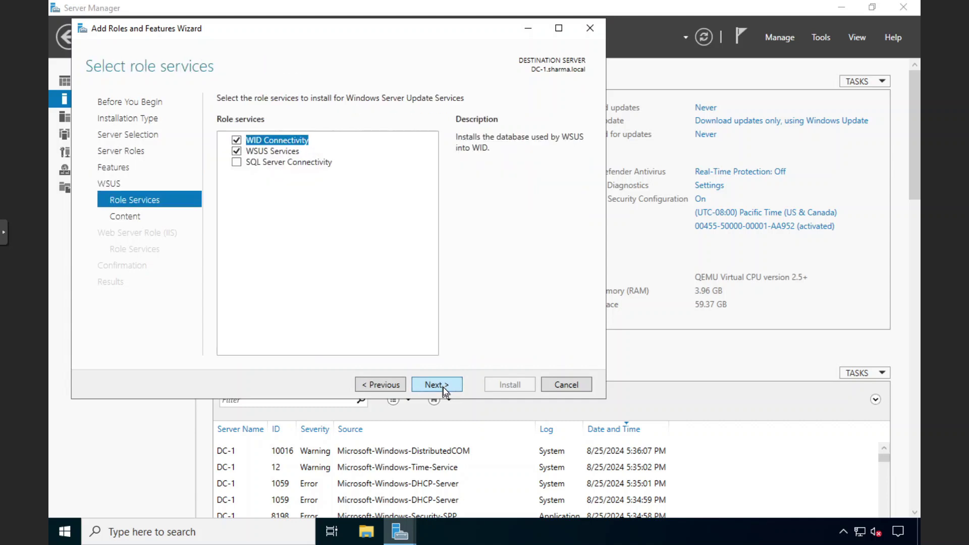
pyautogui.click(443, 386)
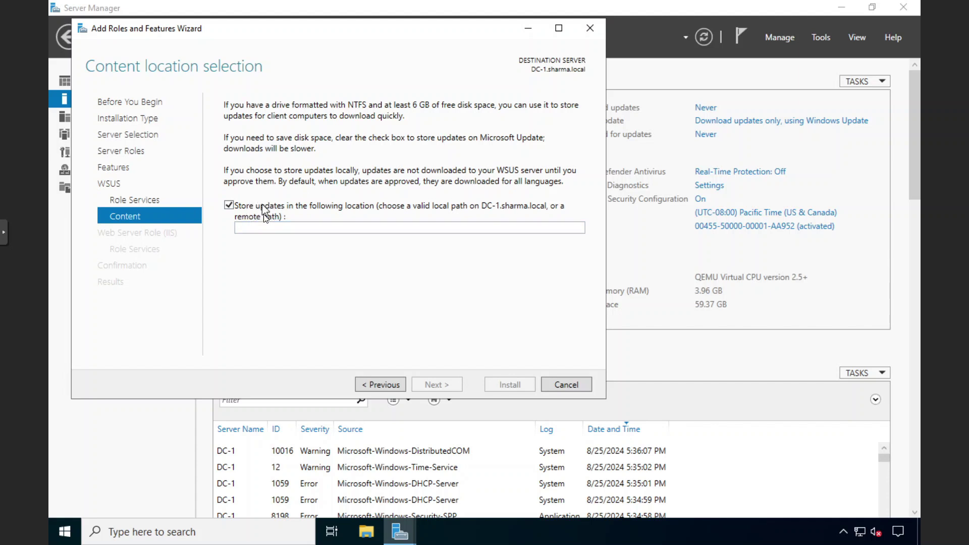
# Step: Open the Local Disk (C:) drive in File Explorer to find a location for the update files
pyautogui.click(260, 230)
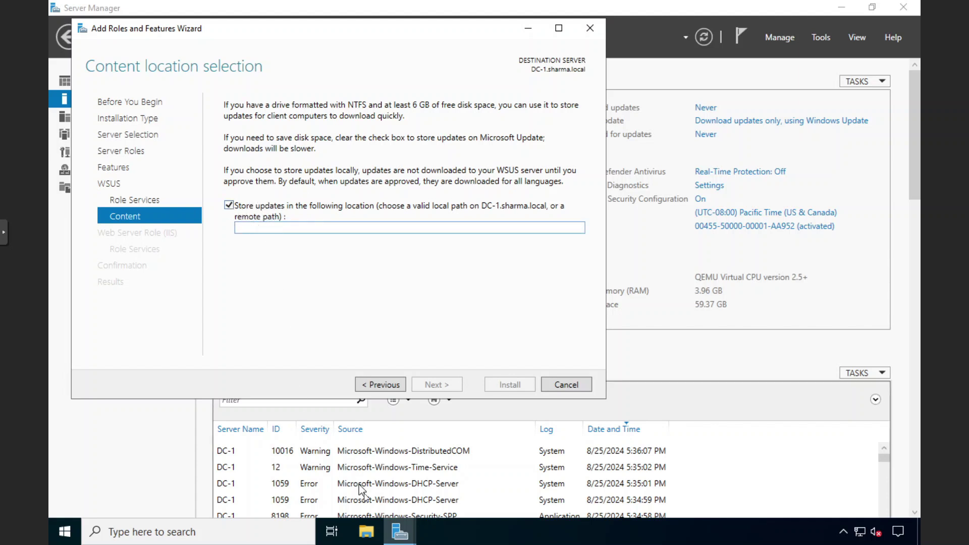
pyautogui.press('super+e')
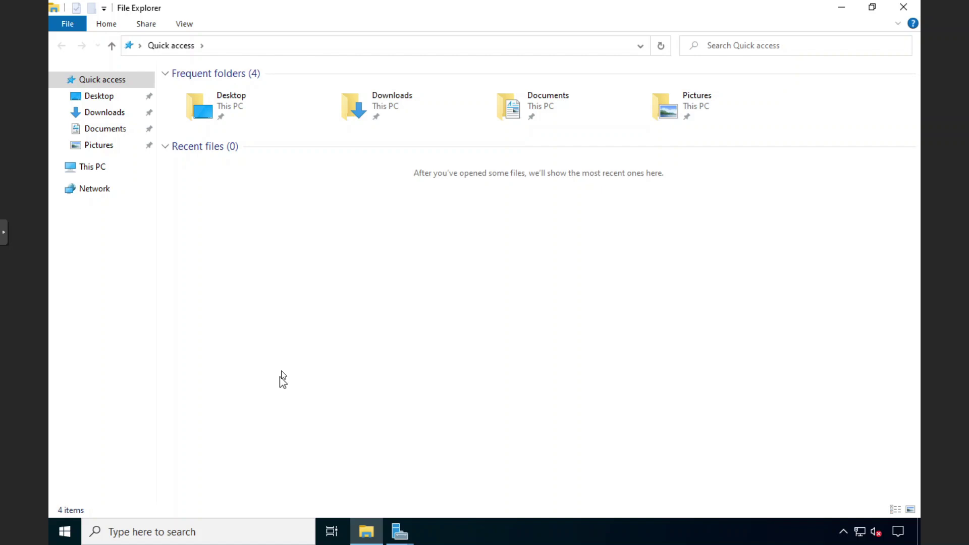
pyautogui.click(117, 167)
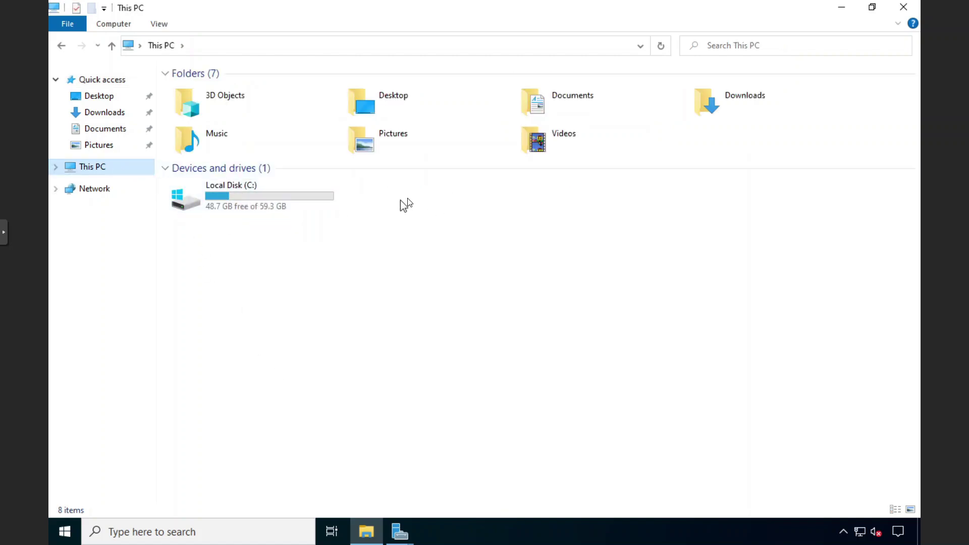
pyautogui.moveTo(402, 182); pyautogui.dragTo(661, 222)
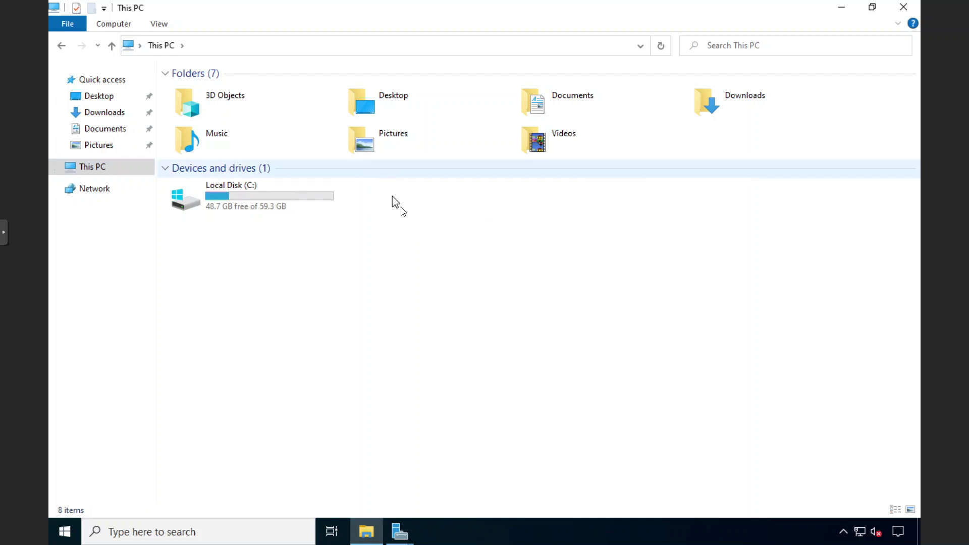
pyautogui.click(396, 171)
pyautogui.click(354, 255)
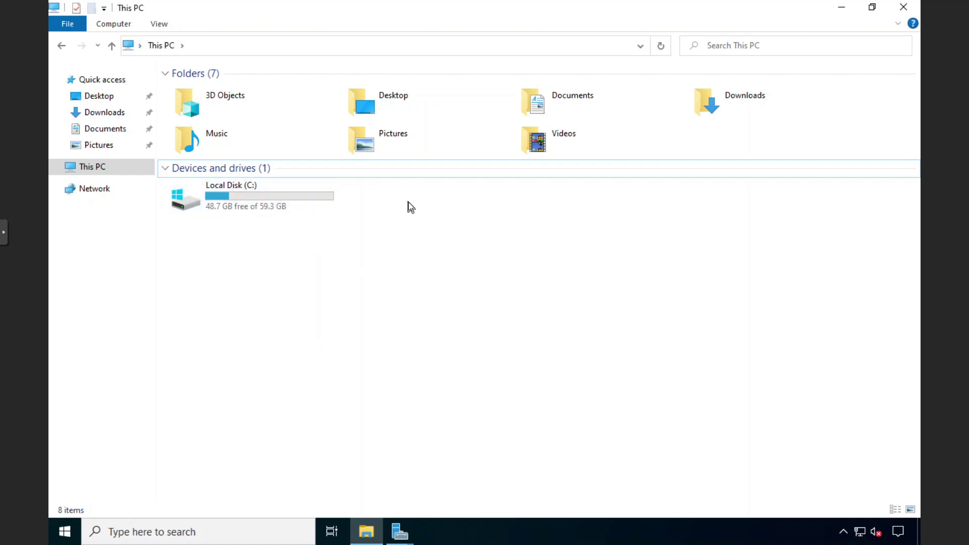
pyautogui.moveTo(399, 188); pyautogui.dragTo(639, 217)
pyautogui.doubleClick(248, 195)
# Step: Create a folder named UPDATES in the root of the C: drive
pyautogui.rightClick(204, 222)
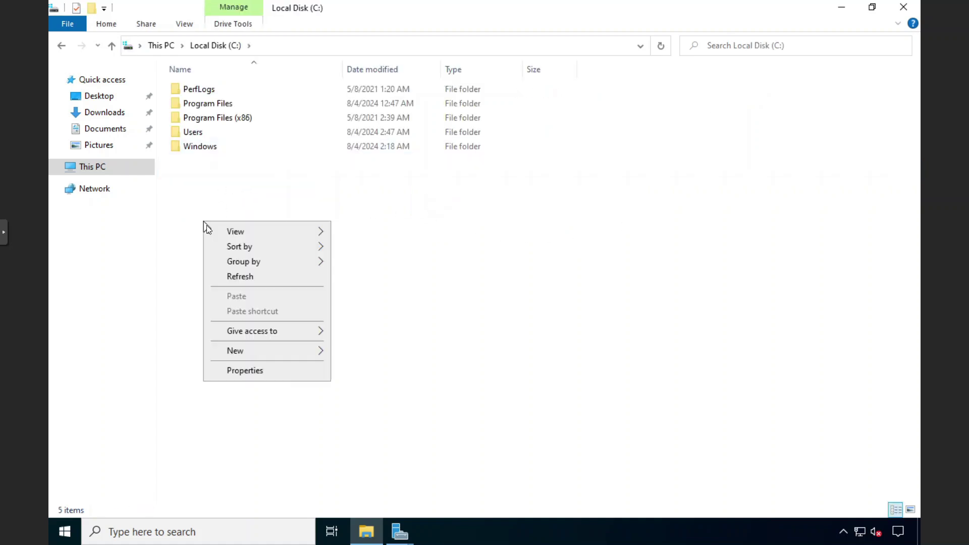
pyautogui.click(245, 189)
pyautogui.rightClick(283, 244)
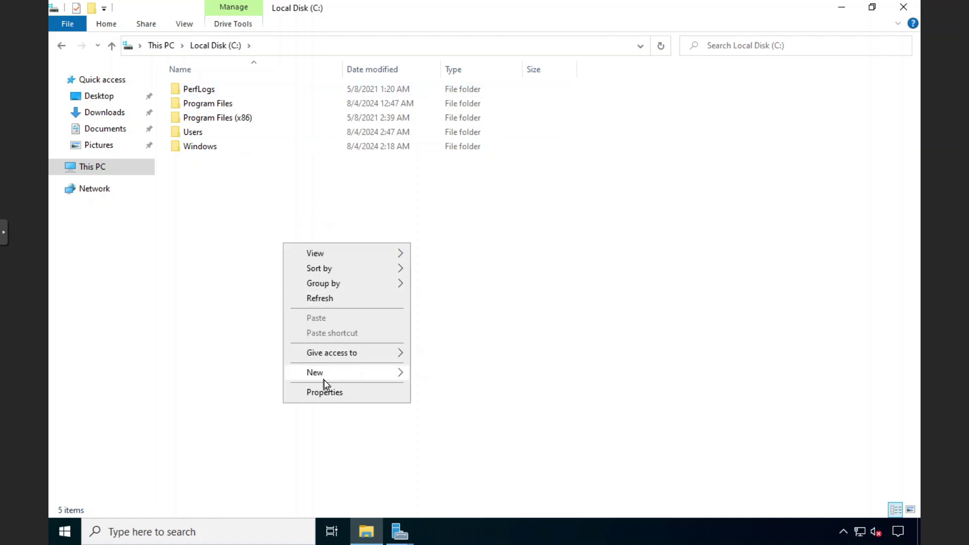
pyautogui.moveTo(324, 379)
pyautogui.click(428, 384)
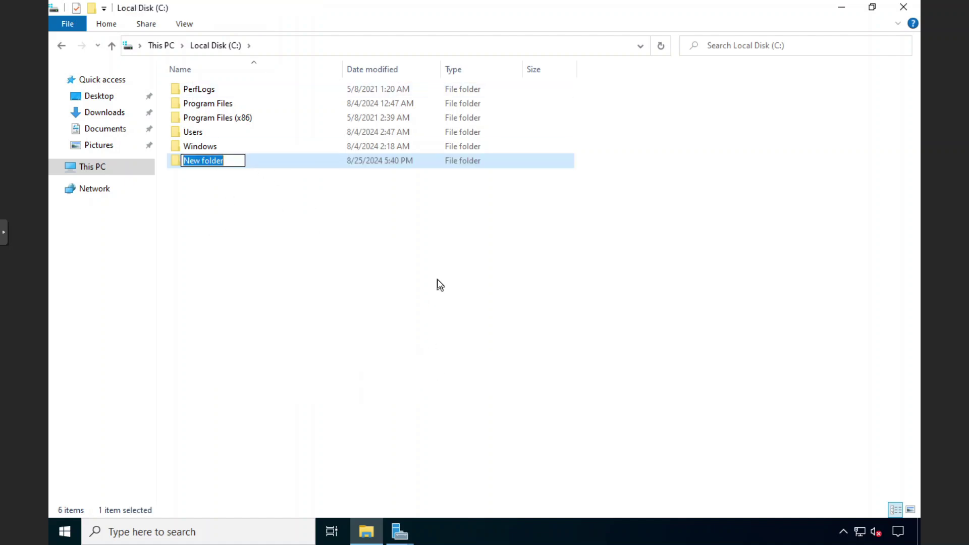
pyautogui.write('UPDAT')
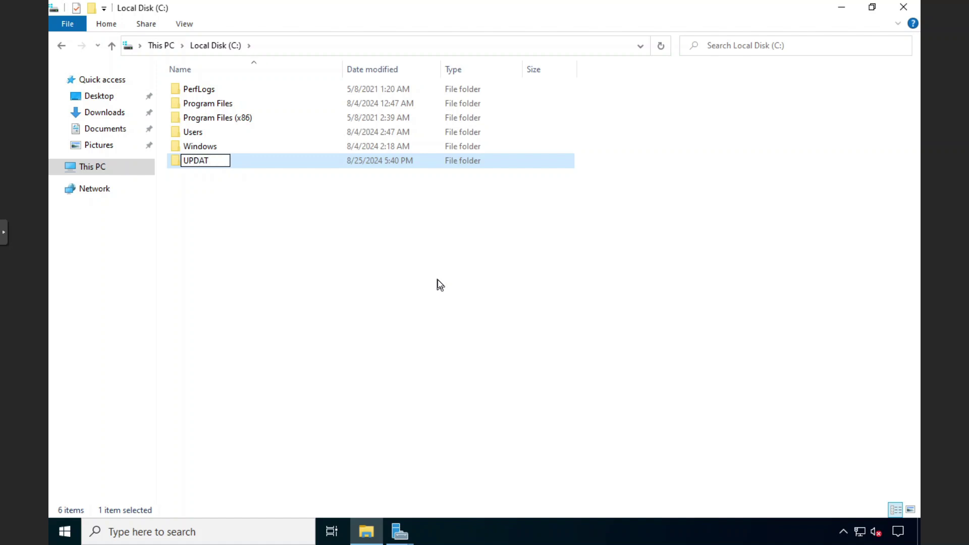
pyautogui.write('ES')
pyautogui.click(348, 237)
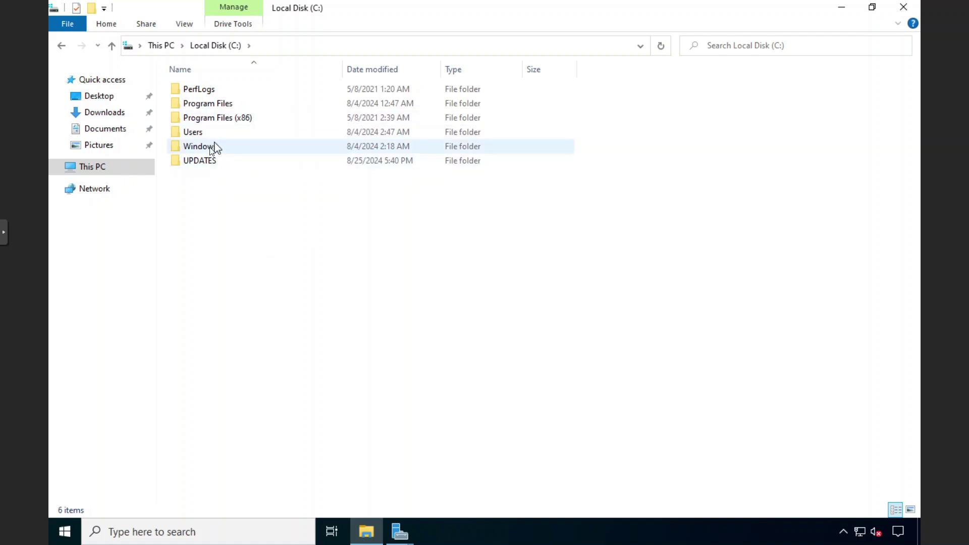
pyautogui.click(201, 165)
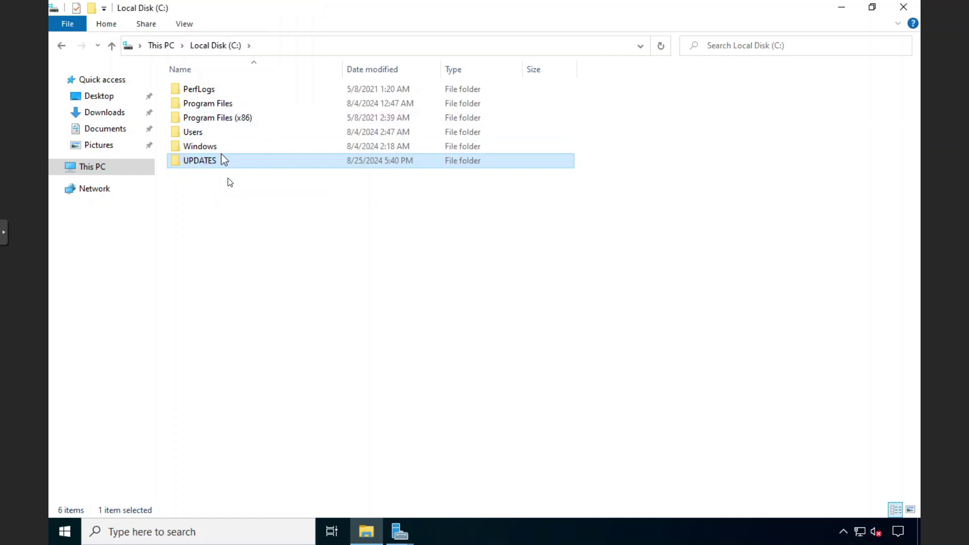
pyautogui.rightClick(190, 157)
pyautogui.click(222, 386)
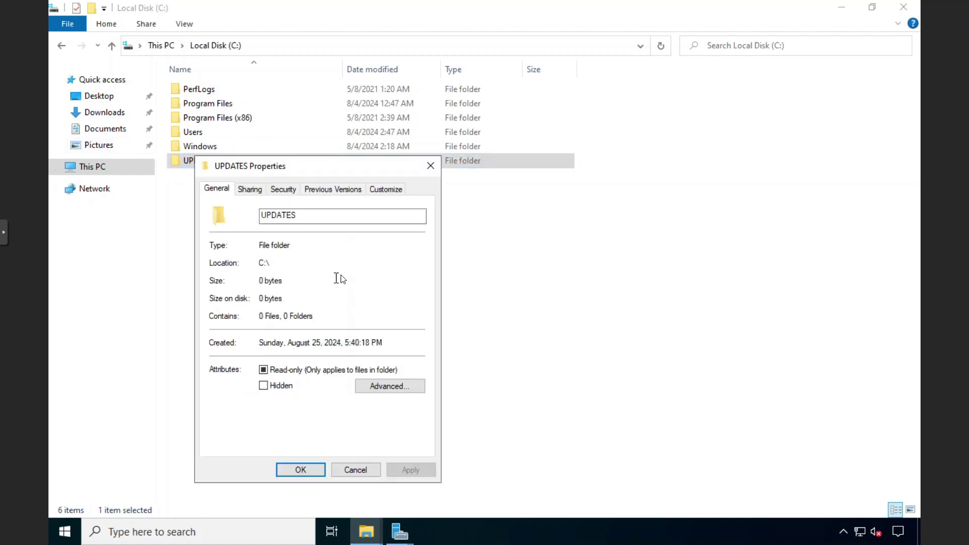
pyautogui.click(332, 218)
pyautogui.doubleClick(315, 216)
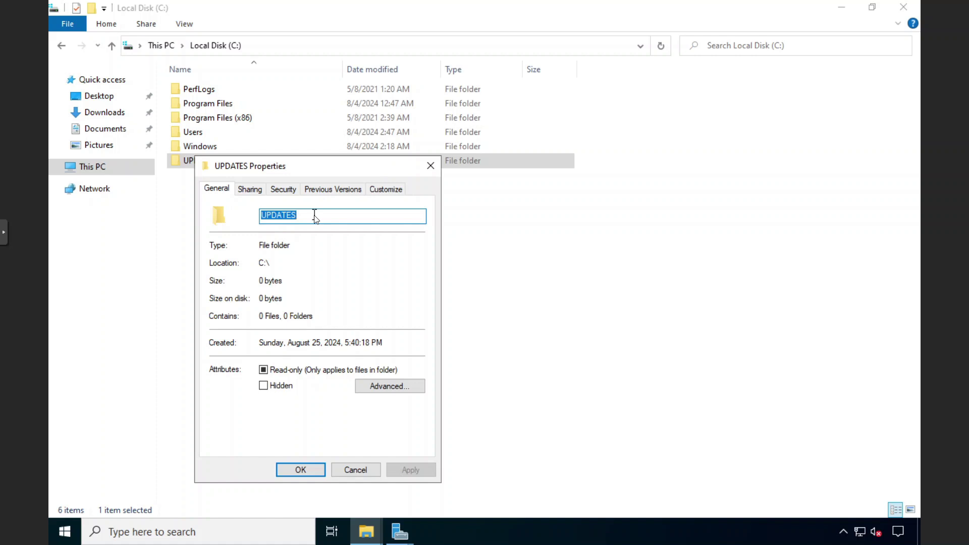
pyautogui.click(356, 469)
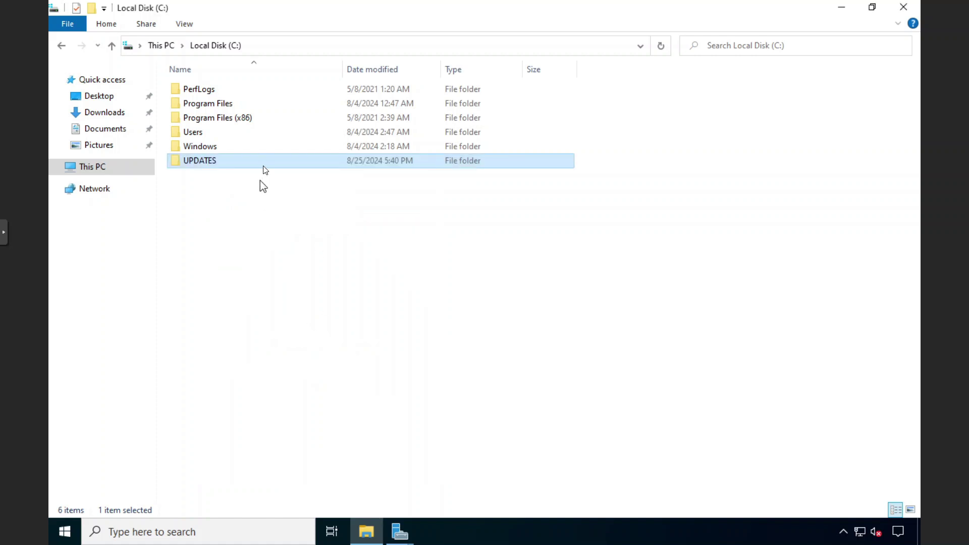
# Step: Copy the UPDATES folder's path, C:\UPDATES, and close File Explorer to return to the wizard
pyautogui.doubleClick(262, 165)
pyautogui.click(311, 47)
pyautogui.hotkey('ctrl', 'c')
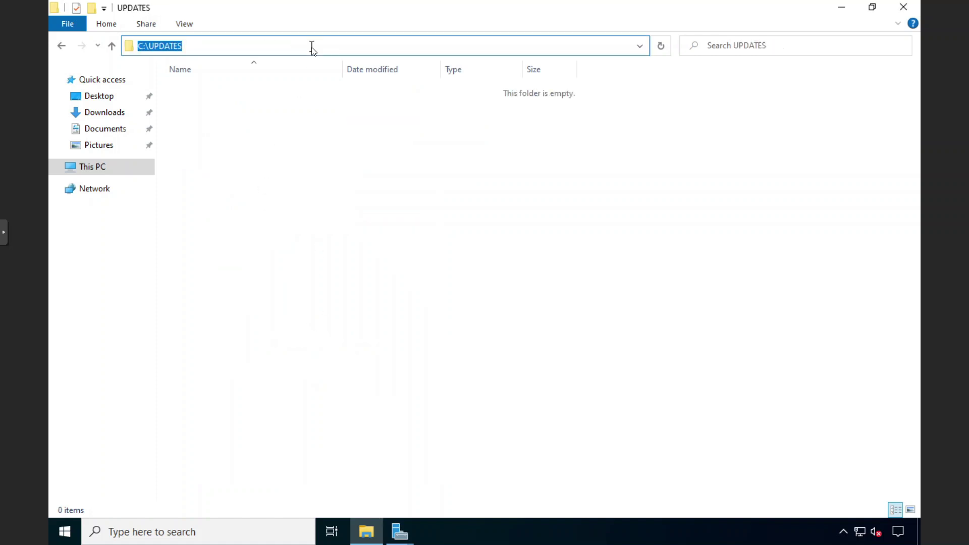
pyautogui.click(903, 7)
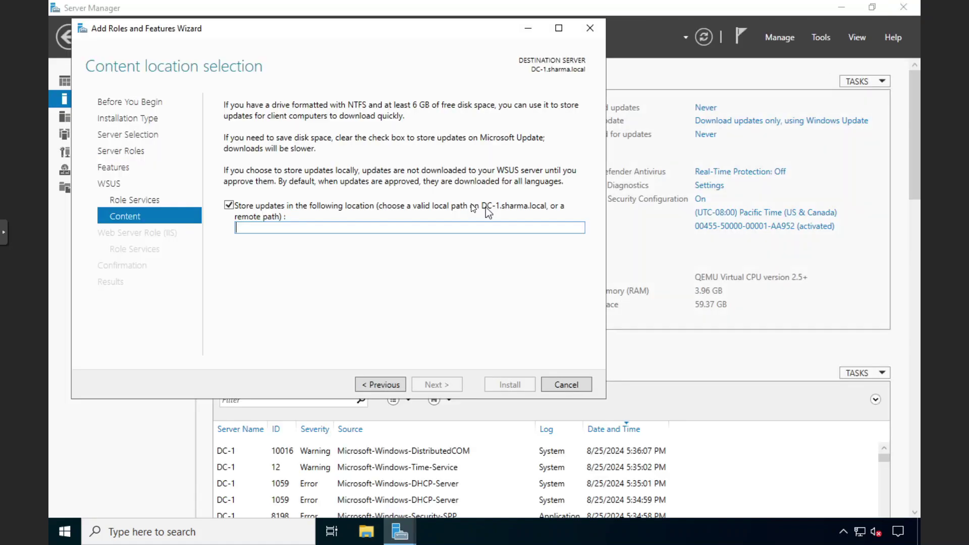
# Step: Set the update content location to C:\UPDATES and advance to the Web Server (IIS) role services
pyautogui.hotkey('ctrl', 'v')
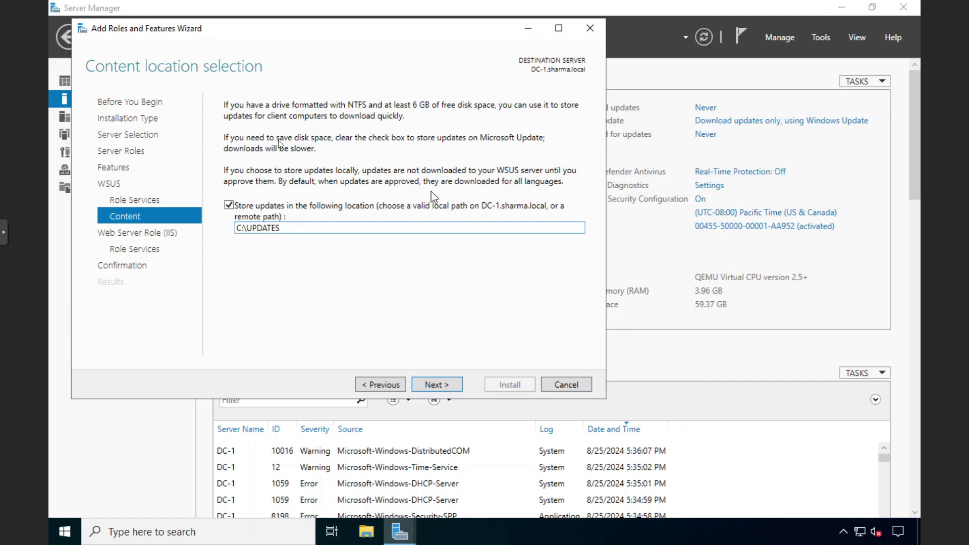
pyautogui.click(443, 386)
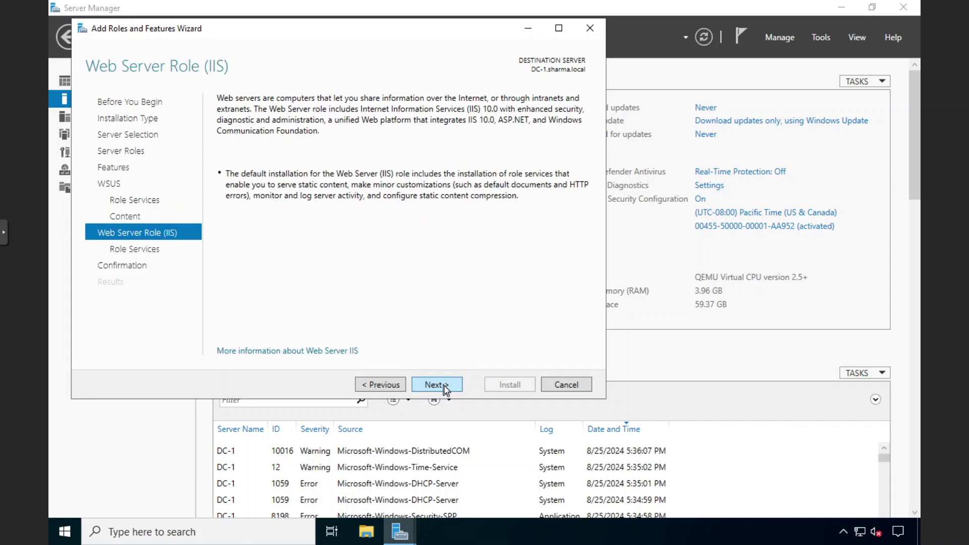
pyautogui.click(444, 386)
# Step: Review and accept the default Web Server (IIS) role services, and start the installation
pyautogui.scroll(-1, 310, 237)
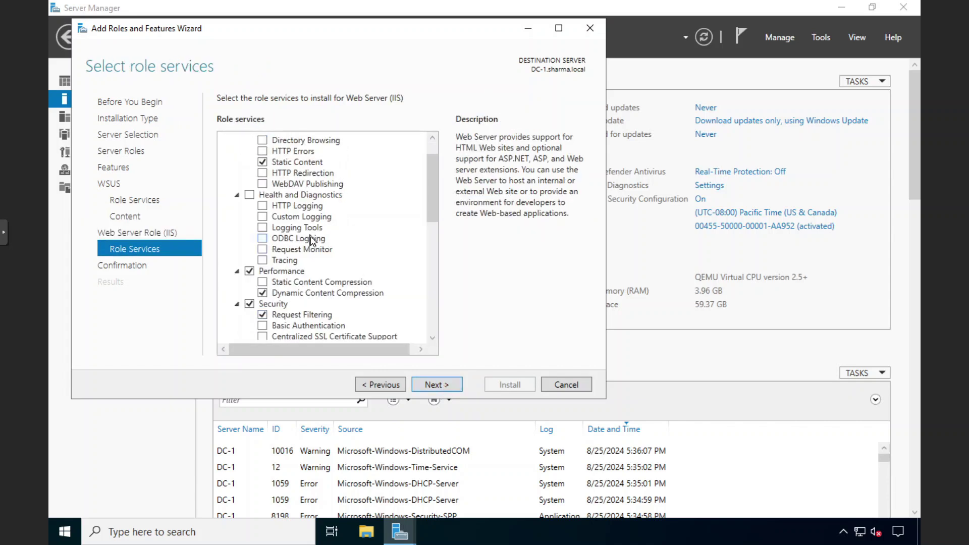
pyautogui.scroll(-6, 310, 237)
pyautogui.scroll(7, 310, 237)
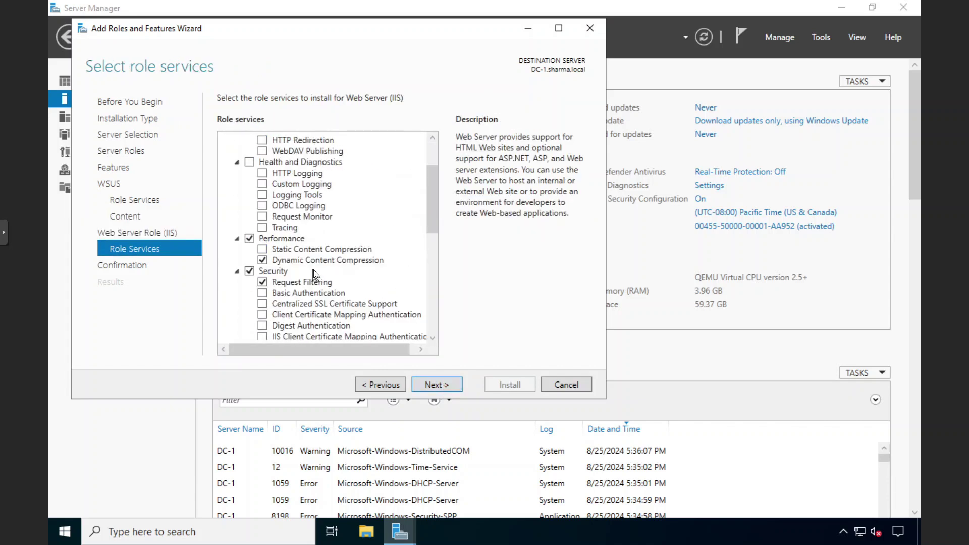
pyautogui.click(450, 385)
pyautogui.click(508, 384)
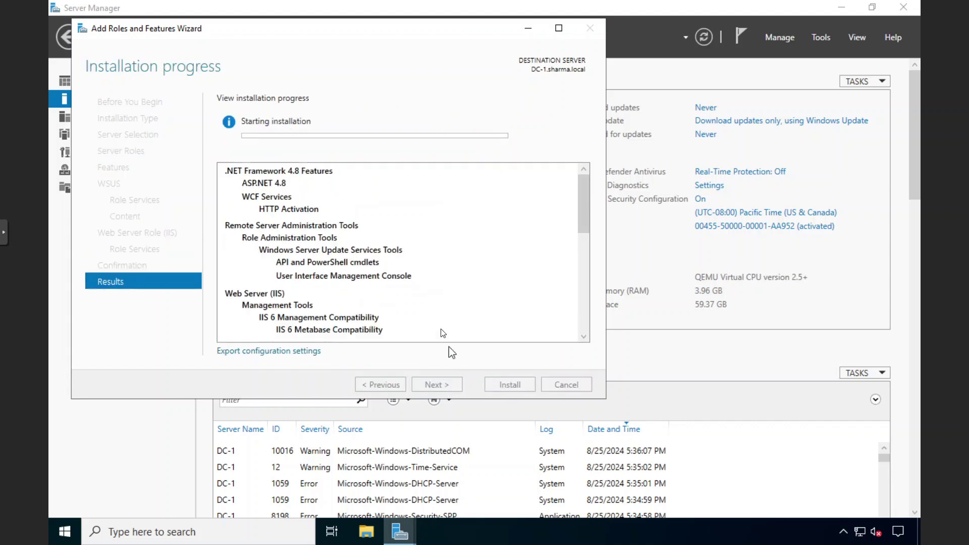
pyautogui.scroll(-10, 401, 217)
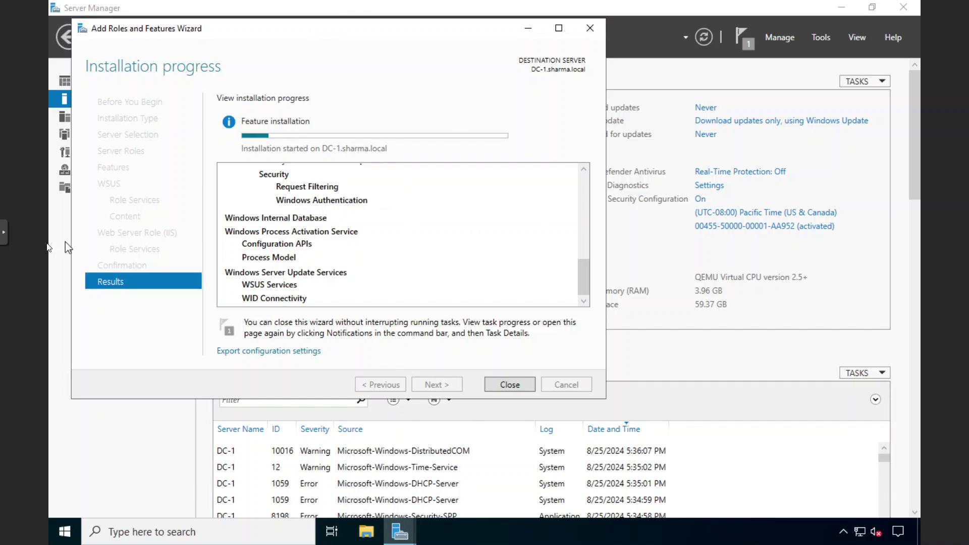
# Step: Leave the full-screen console view and check the contents of the C:\UPDATES folder in File Explorer
pyautogui.click(4, 233)
pyautogui.click(14, 286)
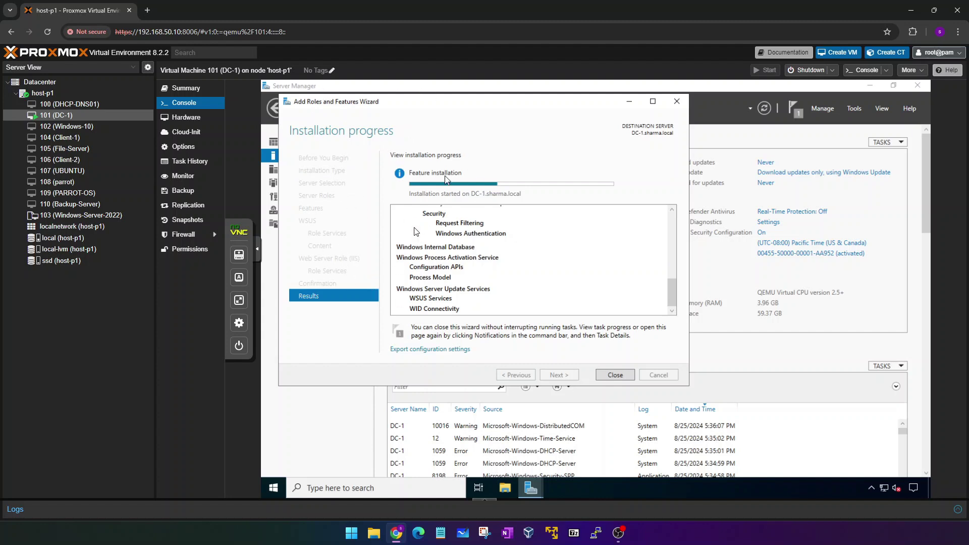
pyautogui.click(505, 487)
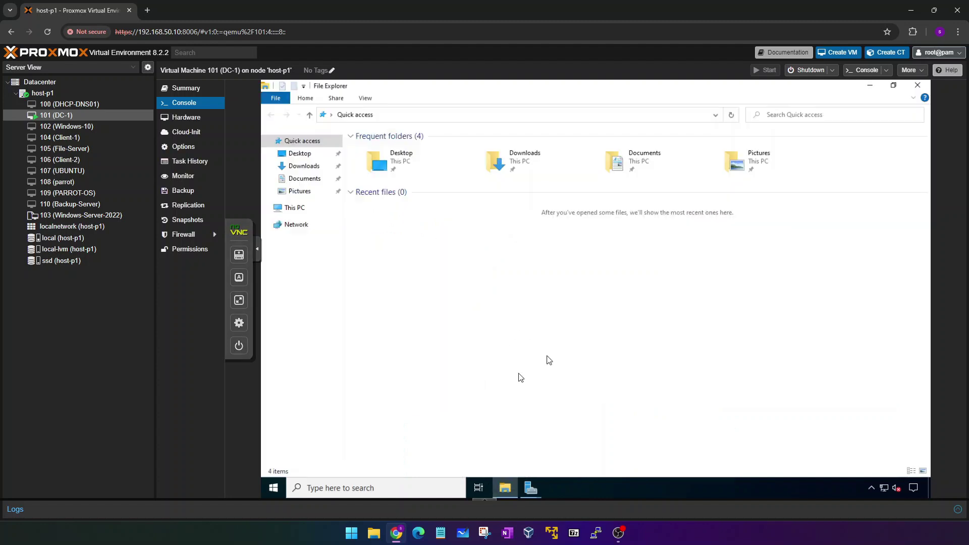
pyautogui.click(292, 208)
pyautogui.click(412, 238)
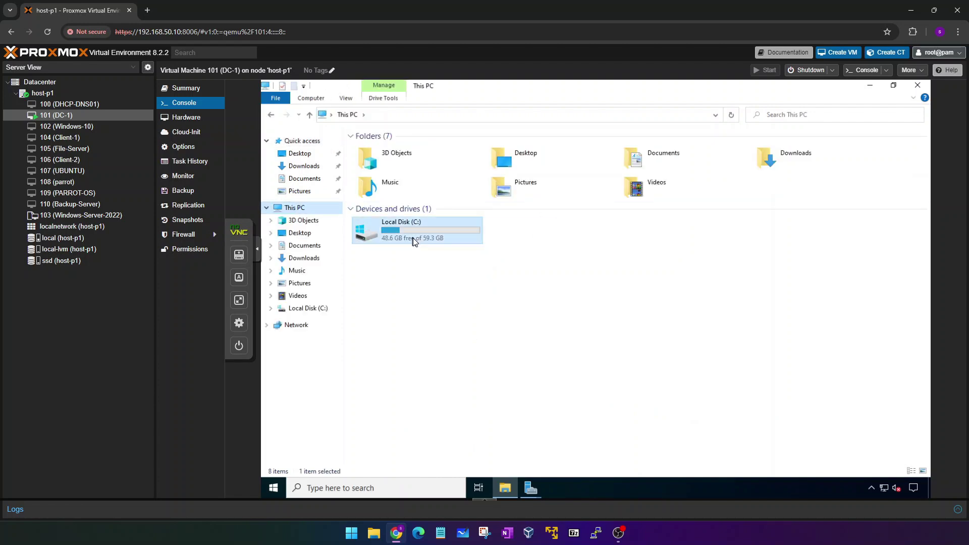
pyautogui.doubleClick(413, 237)
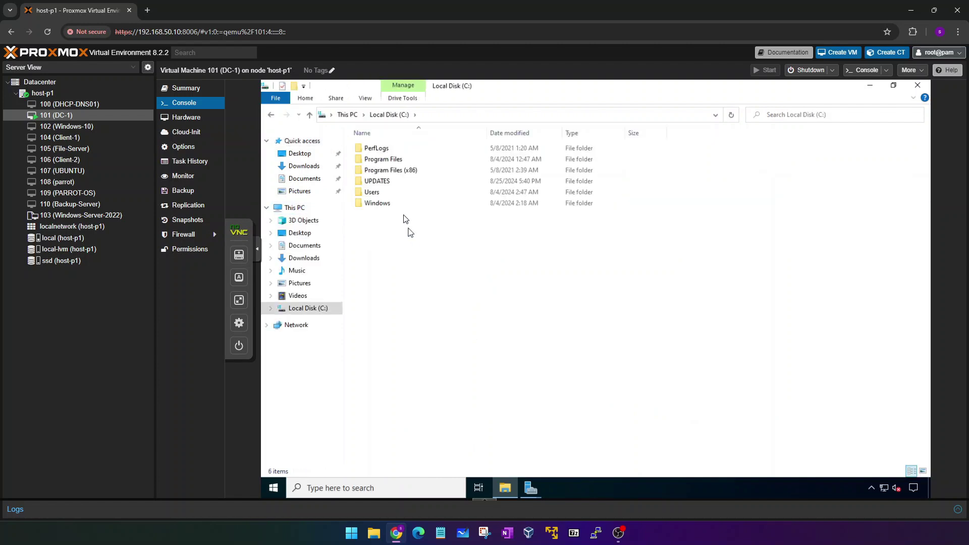
pyautogui.doubleClick(383, 186)
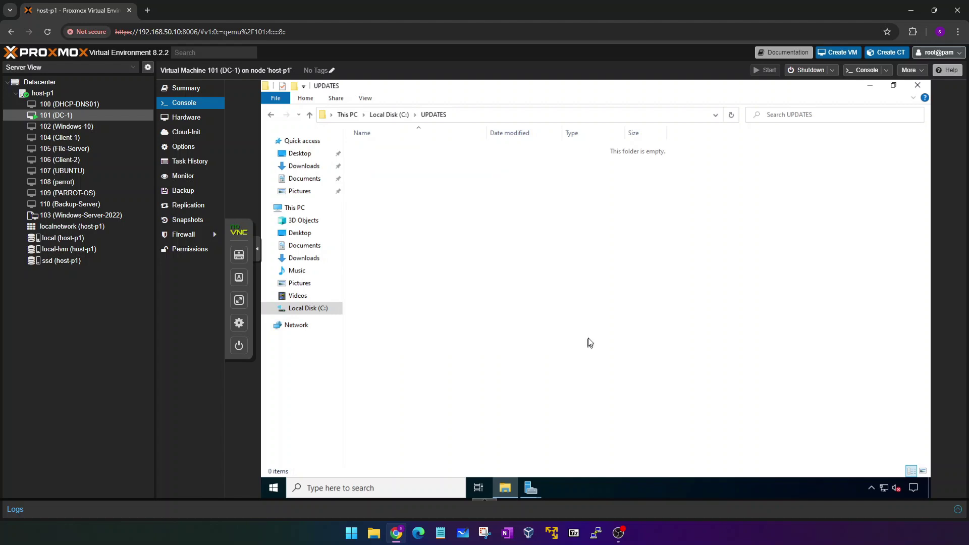
pyautogui.click(912, 85)
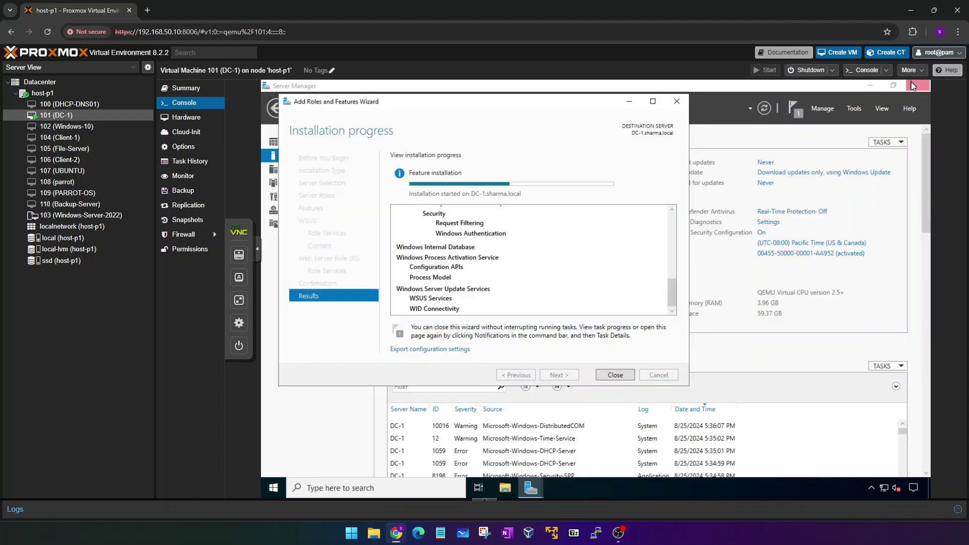
# Step: Look at the Client-1 virtual machine, and return to the DC-1 console to close the finished installation wizard
pyautogui.click(65, 138)
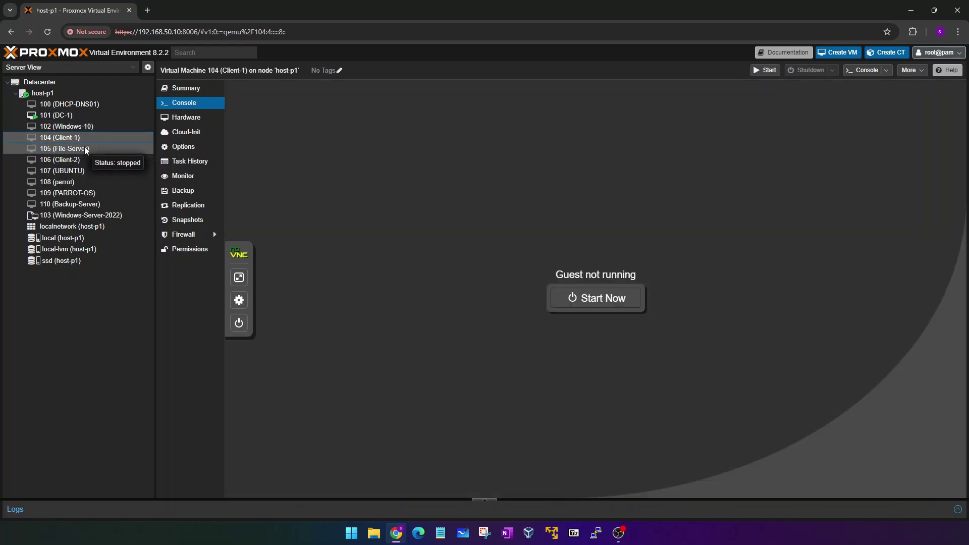
pyautogui.click(58, 116)
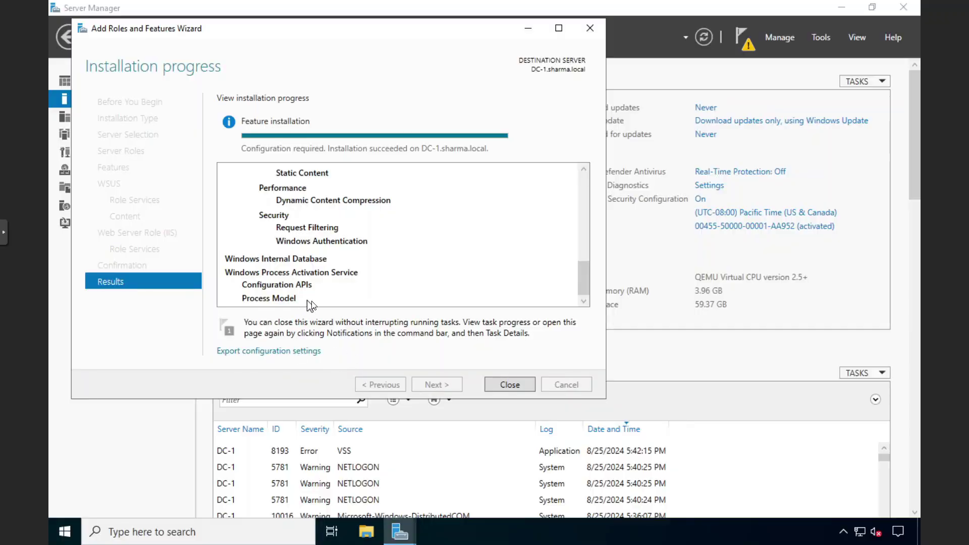
pyautogui.click(492, 385)
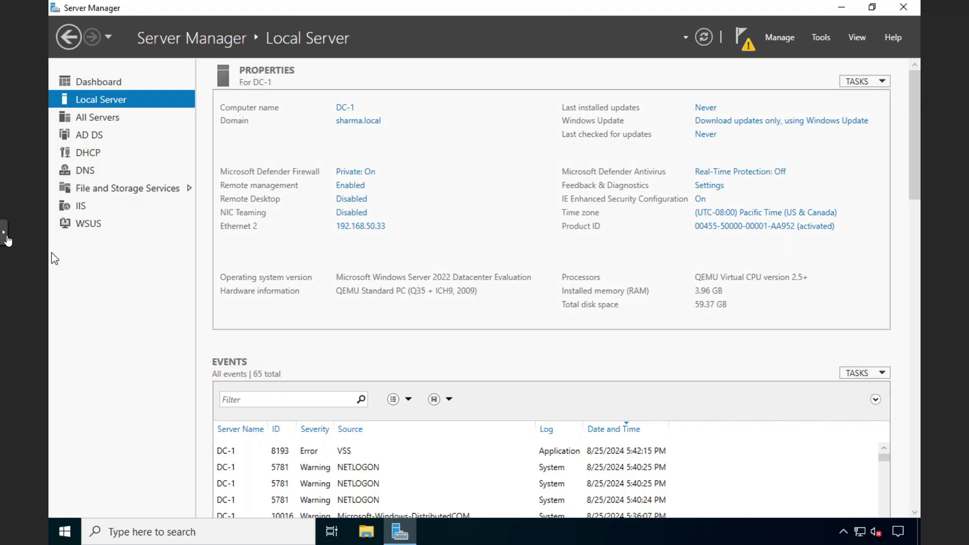
# Step: Examine the Ethernet and Ethernet 2 adapters in the server's Network Connections, and close the window
pyautogui.click(4, 233)
pyautogui.click(14, 286)
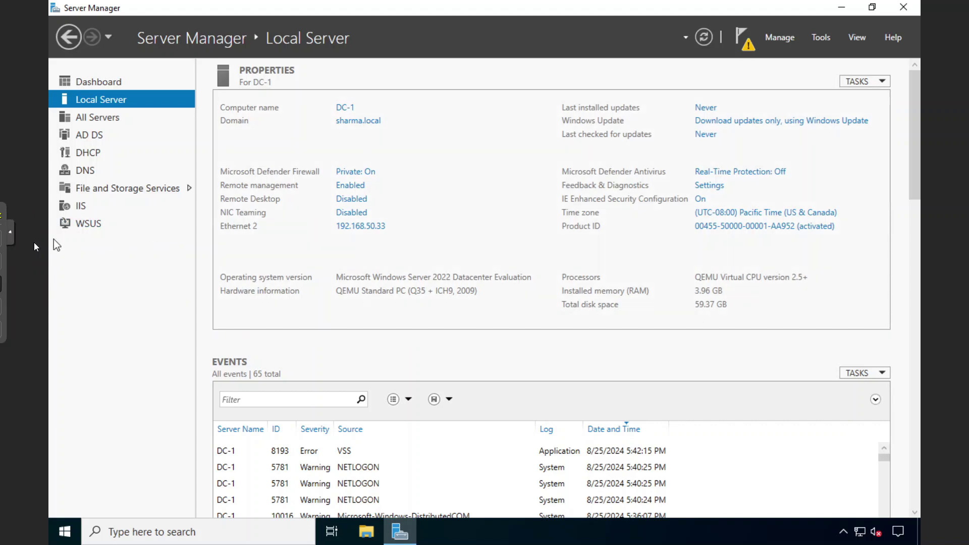
pyautogui.click(361, 228)
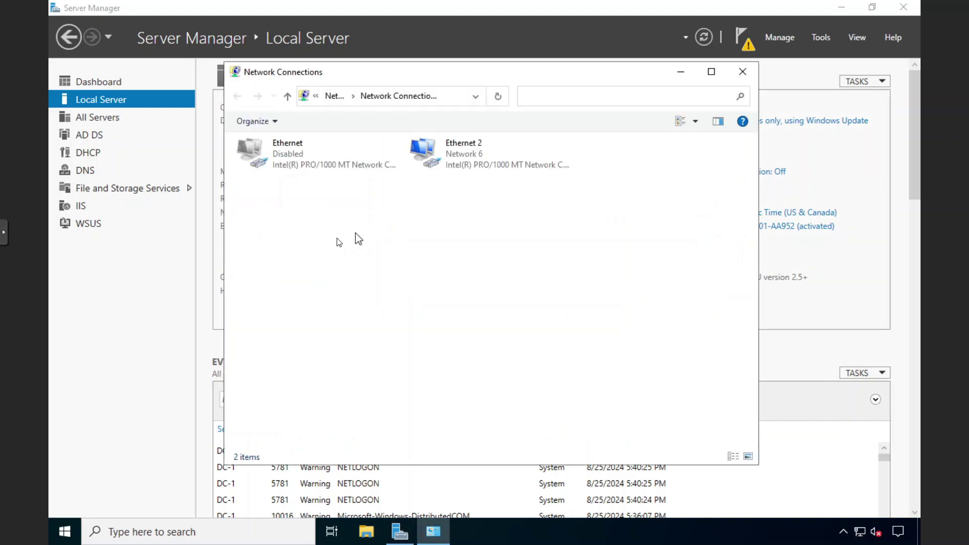
pyautogui.click(301, 157)
pyautogui.moveTo(260, 179); pyautogui.dragTo(321, 145)
pyautogui.rightClick(298, 166)
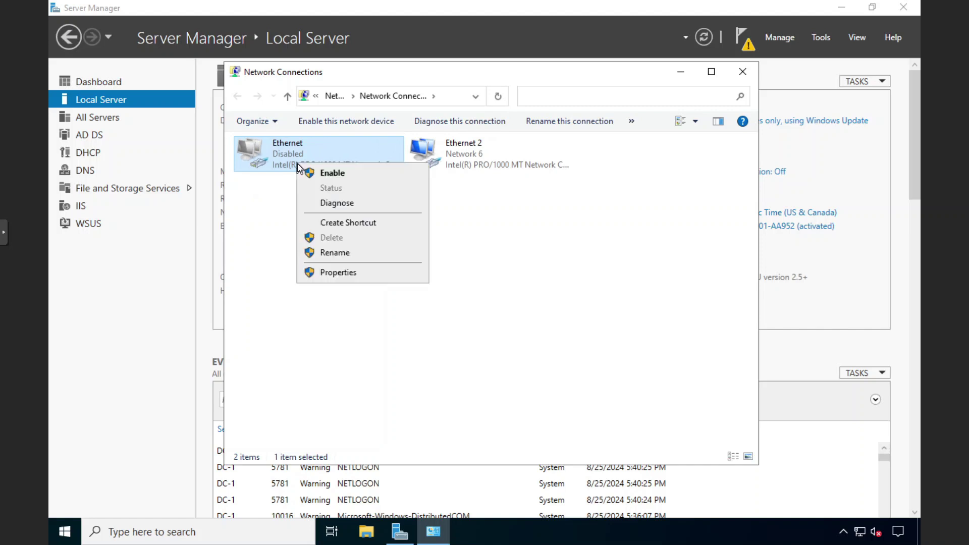
pyautogui.click(295, 185)
pyautogui.click(462, 159)
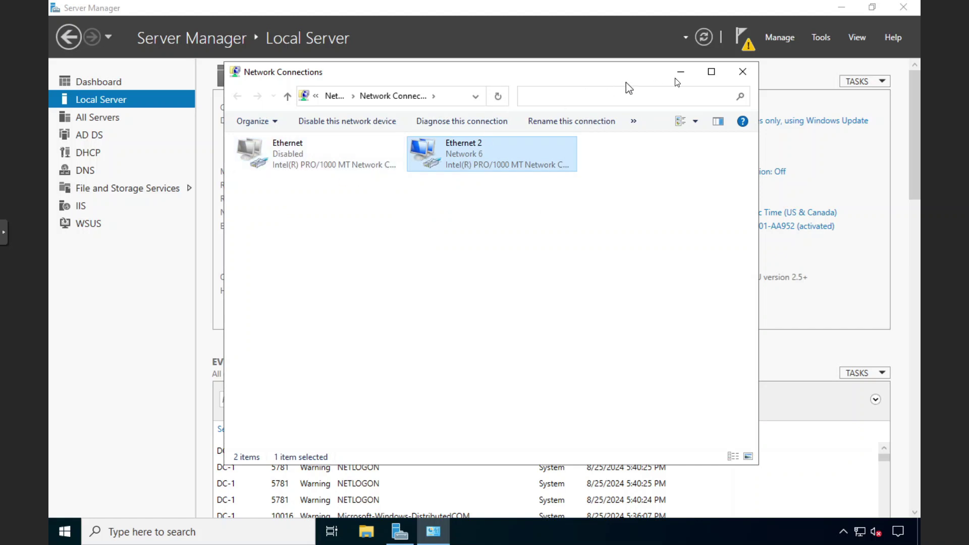
pyautogui.click(741, 71)
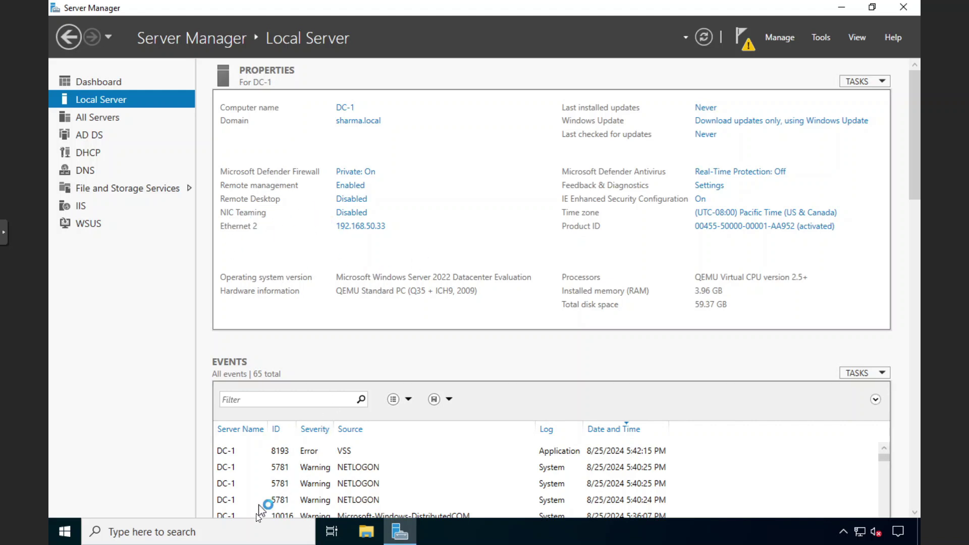
# Step: Test the server's internet connectivity by pinging google.com from Command Prompt, and close the prompt
pyautogui.click(244, 531)
pyautogui.write('cmd')
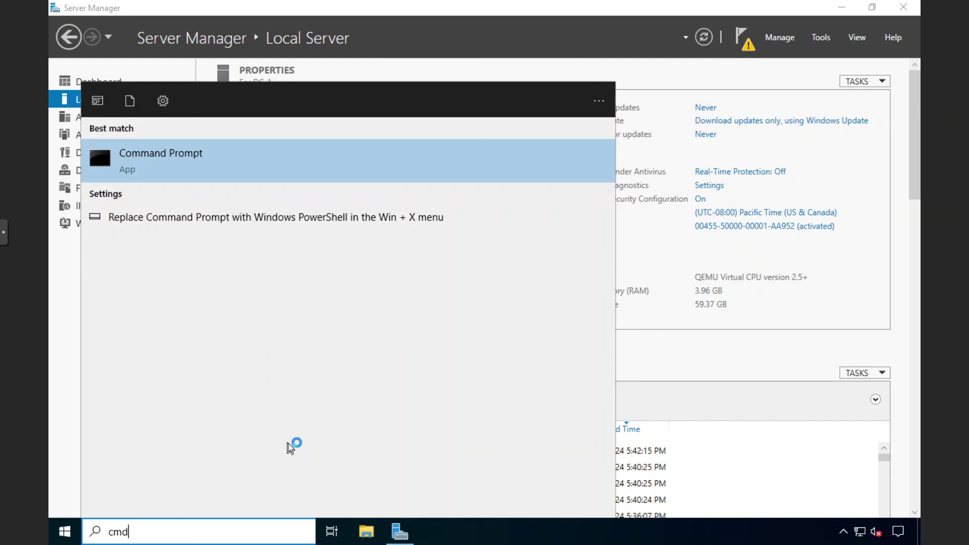
pyautogui.press('Return')
pyautogui.write('pin')
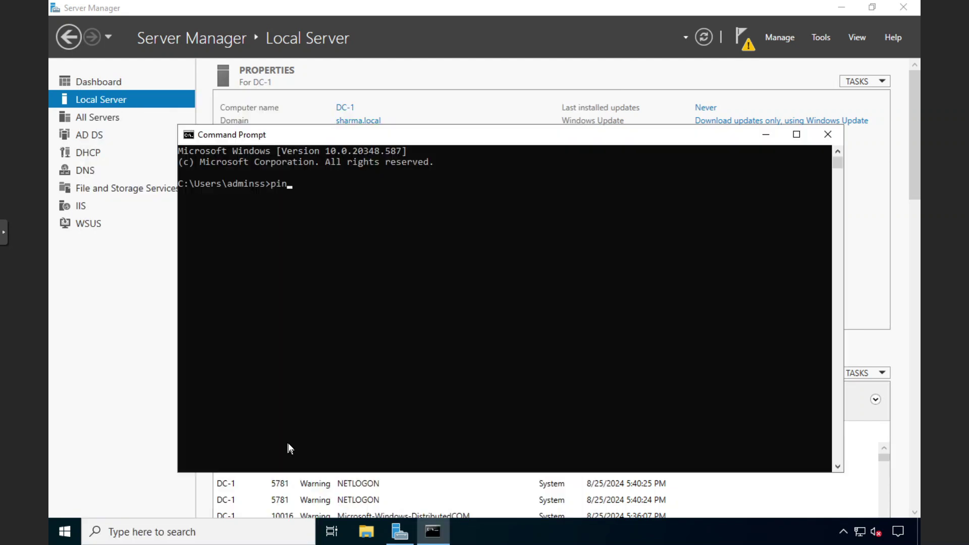
pyautogui.write('g google.com')
pyautogui.press('Return')
pyautogui.hotkey('ctrl', 'c')
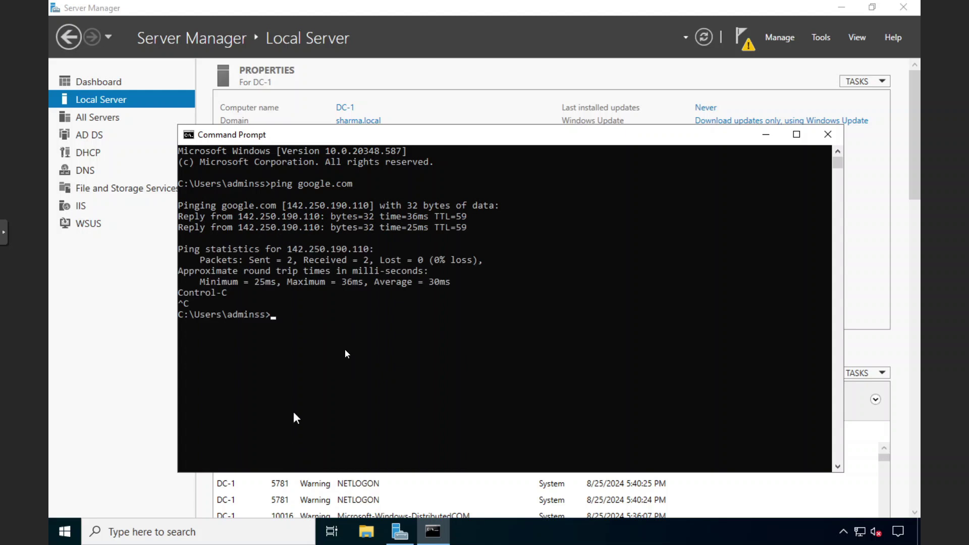
pyautogui.click(815, 136)
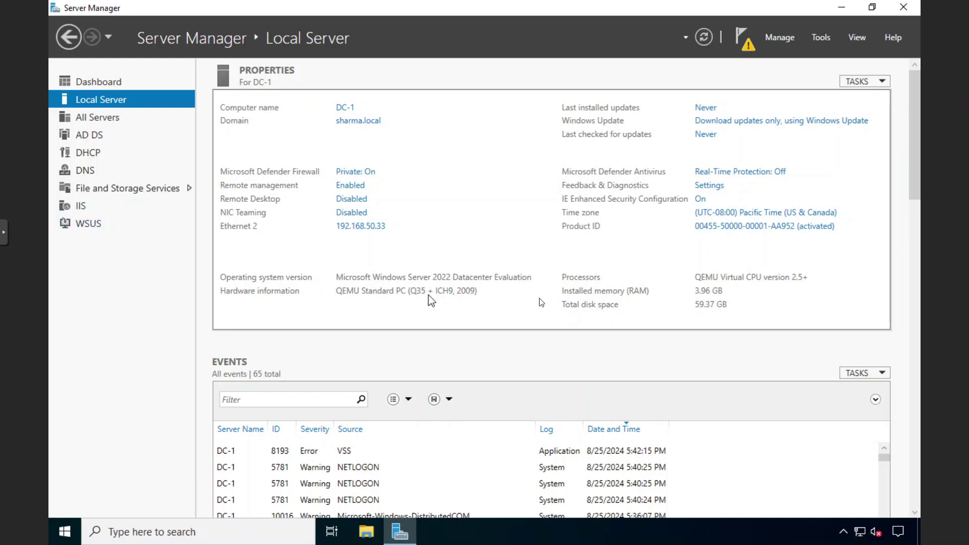
# Step: Launch the post-installation tasks for Windows Server Update Services and clear the completed task notifications
pyautogui.click(740, 43)
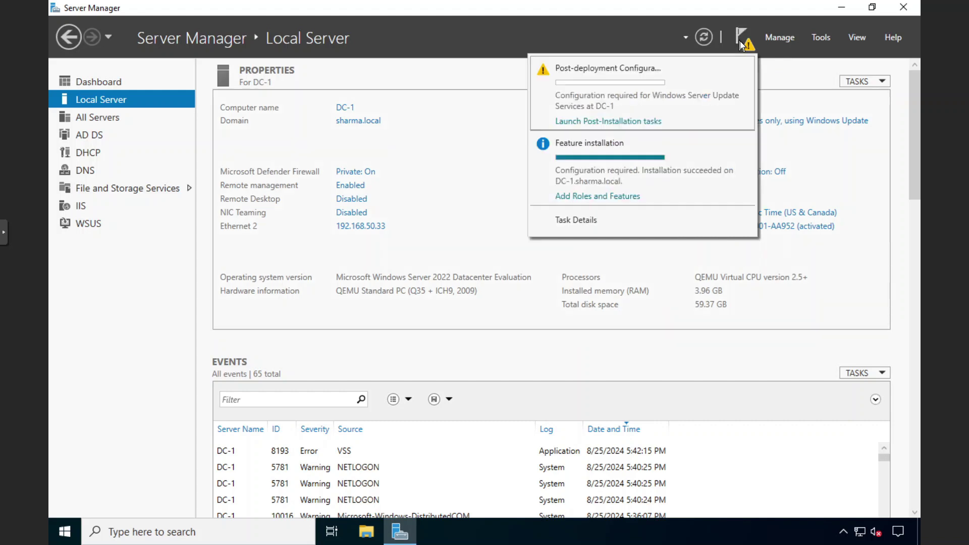
pyautogui.click(617, 122)
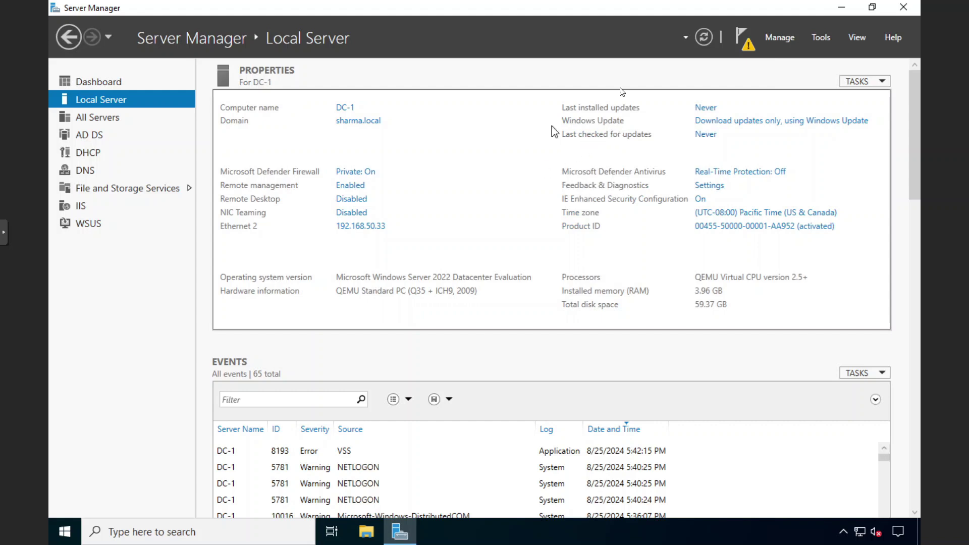
pyautogui.click(740, 41)
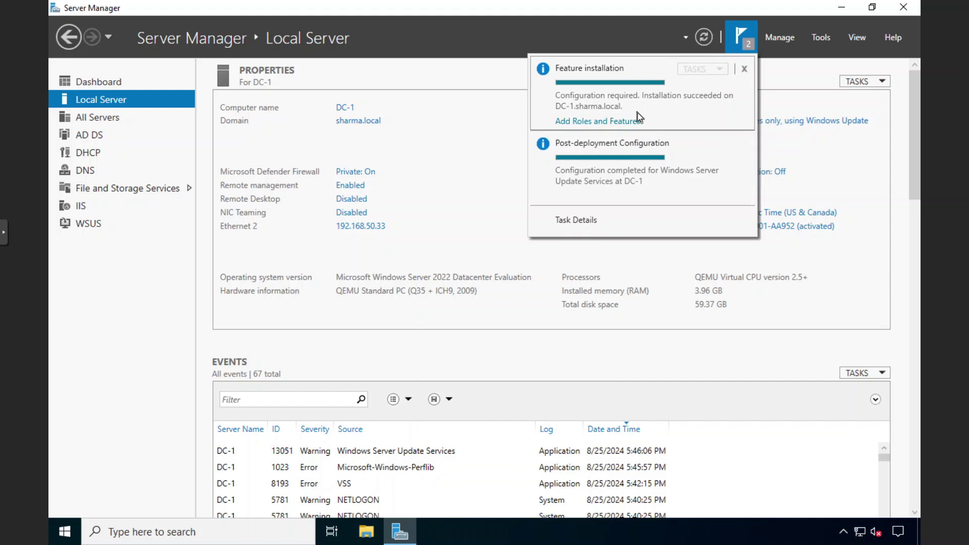
pyautogui.click(745, 68)
pyautogui.click(744, 70)
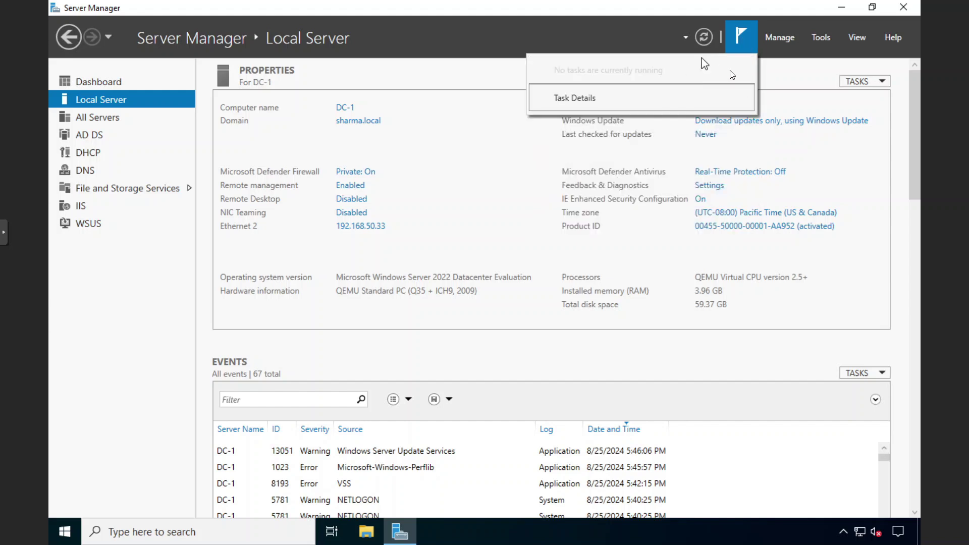
pyautogui.click(781, 76)
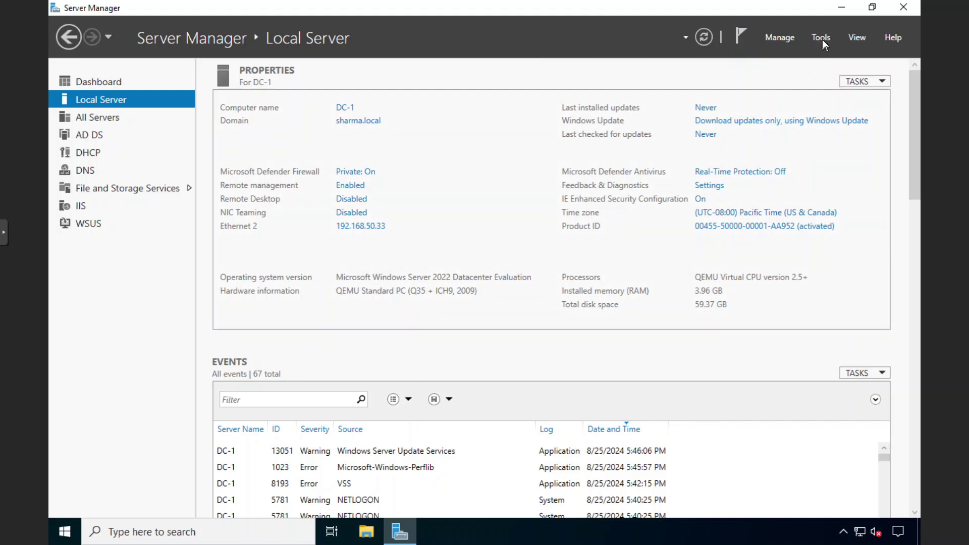
# Step: Open the Windows Server Update Services configuration wizard and minimize Server Manager behind it
pyautogui.click(822, 40)
pyautogui.scroll(-3, 795, 292)
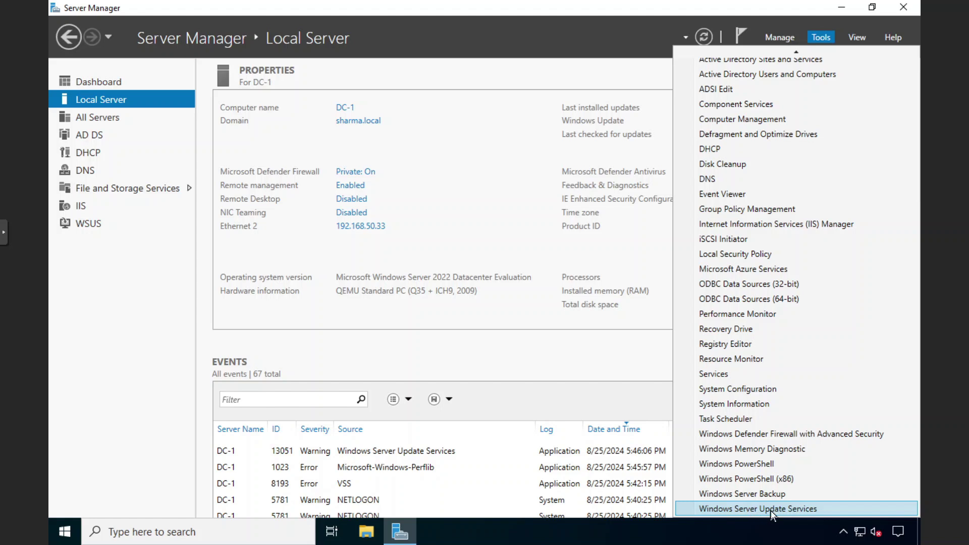
pyautogui.click(756, 509)
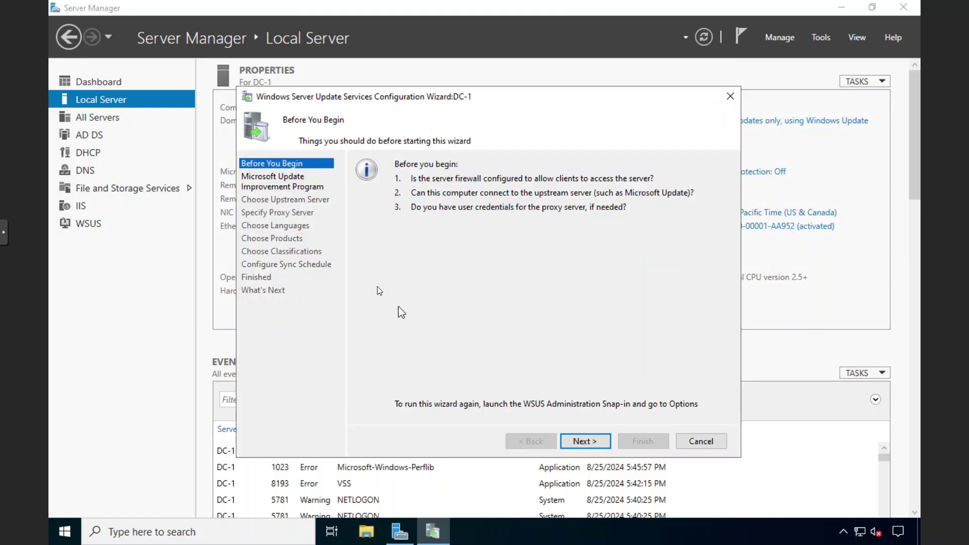
pyautogui.click(841, 7)
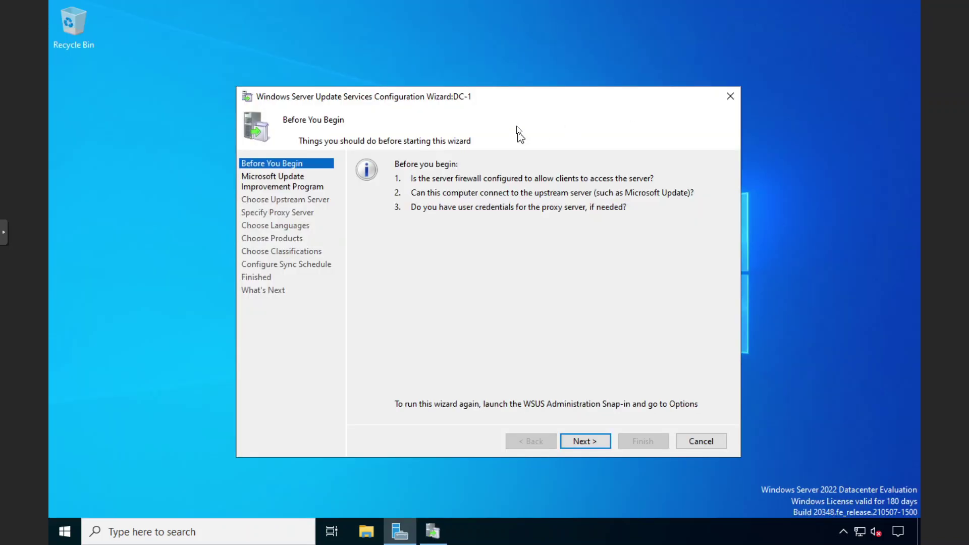
# Step: Skip joining the Microsoft Update Improvement Program and choose to synchronize from Microsoft Update as the upstream source
pyautogui.click(595, 442)
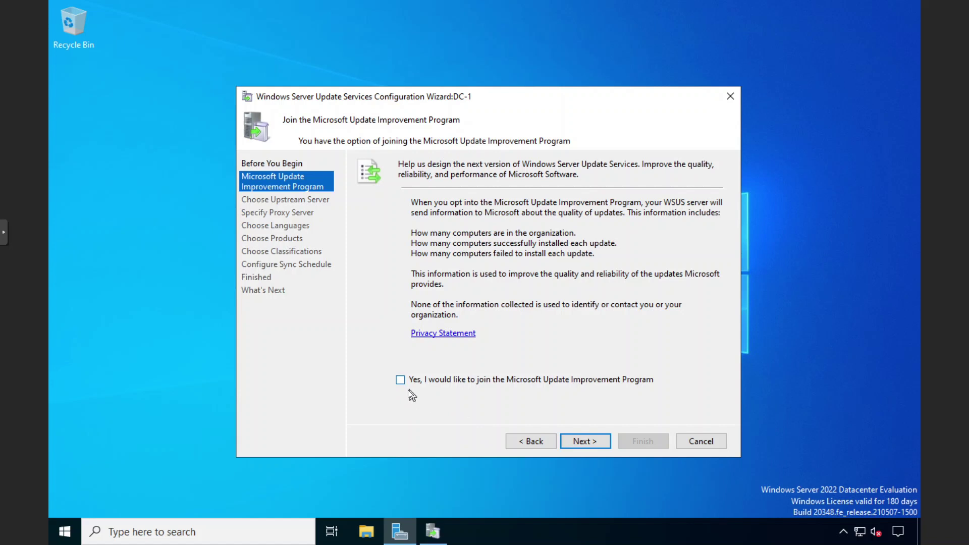
pyautogui.click(584, 442)
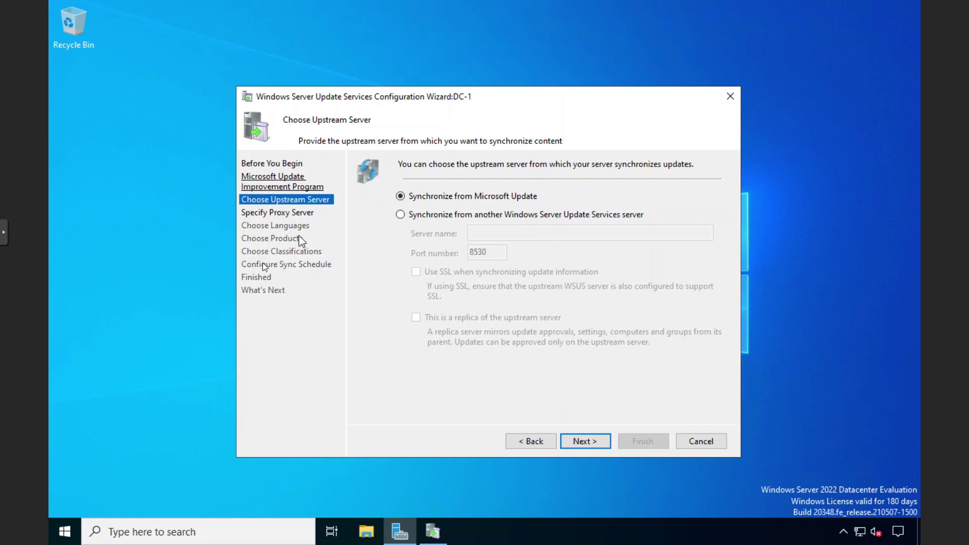
pyautogui.click(423, 216)
pyautogui.click(497, 233)
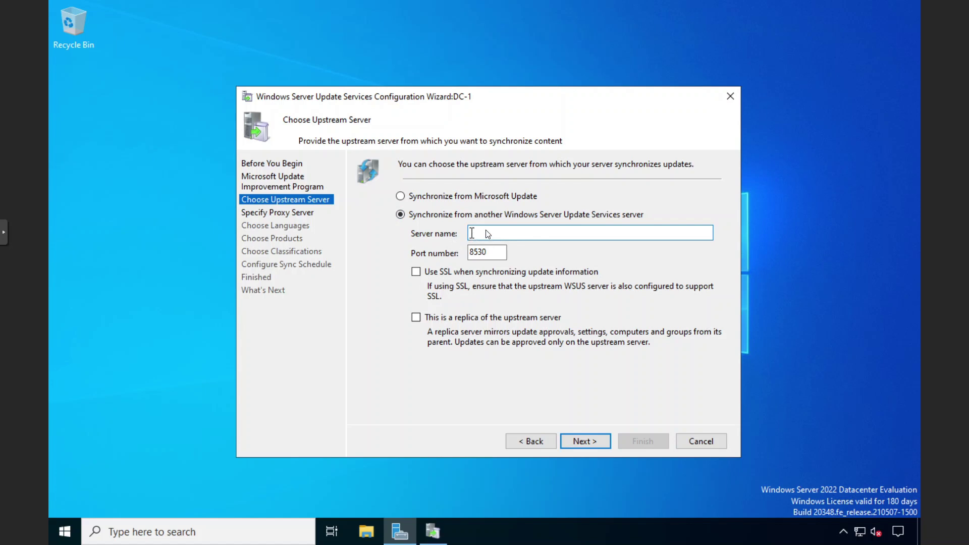
pyautogui.click(404, 197)
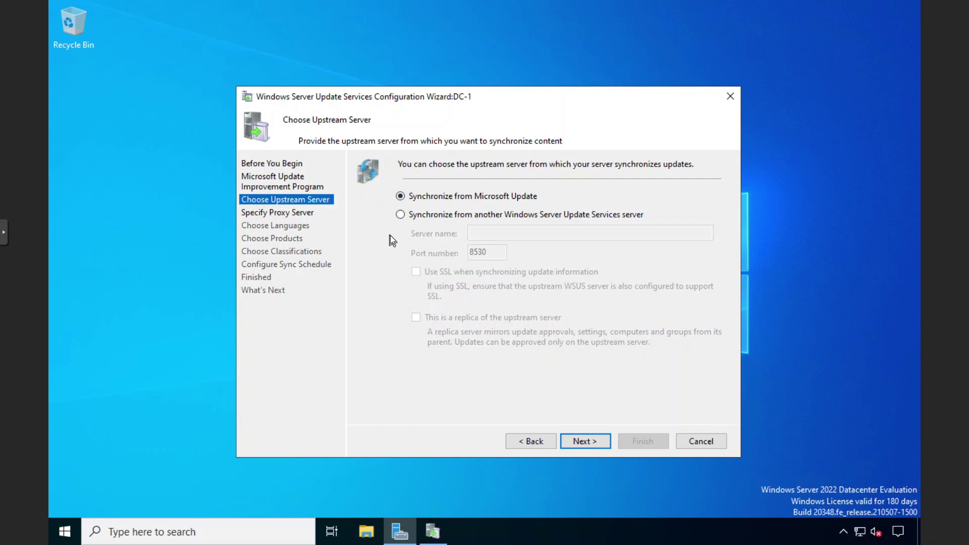
pyautogui.click(421, 216)
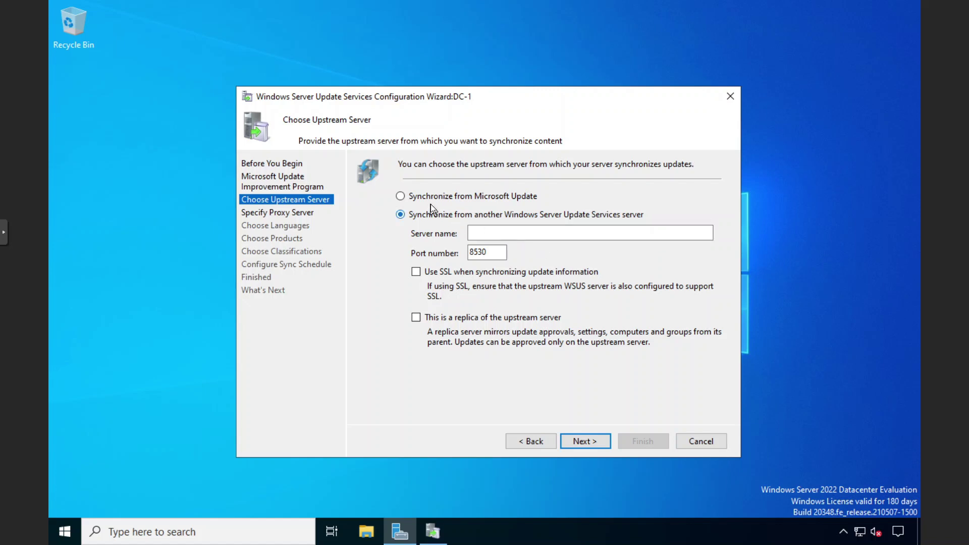
pyautogui.click(414, 198)
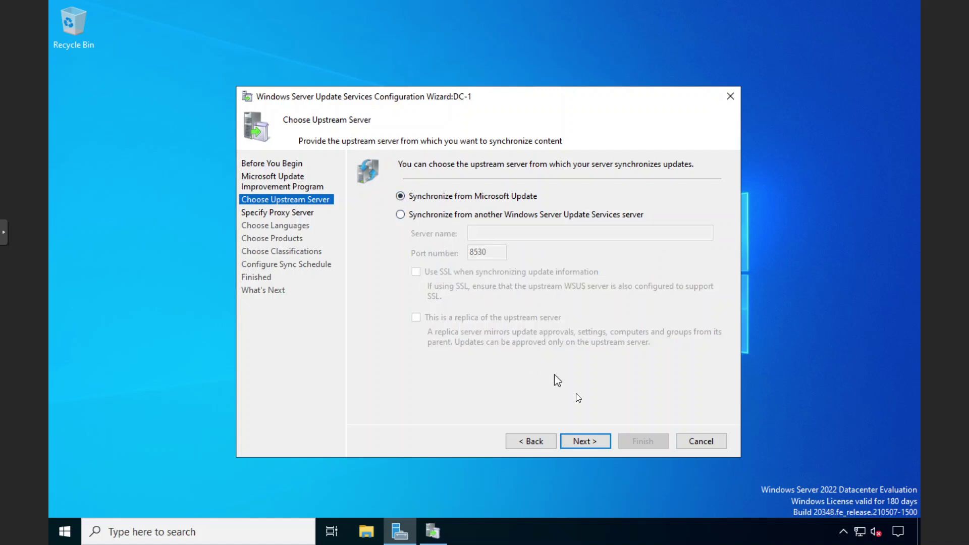
pyautogui.click(591, 441)
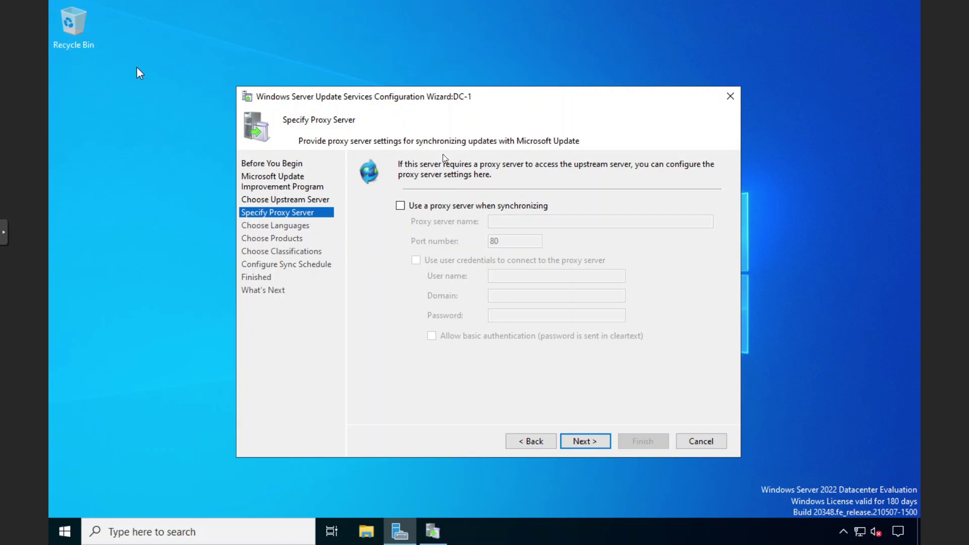
pyautogui.moveTo(656, 94); pyautogui.dragTo(780, 73)
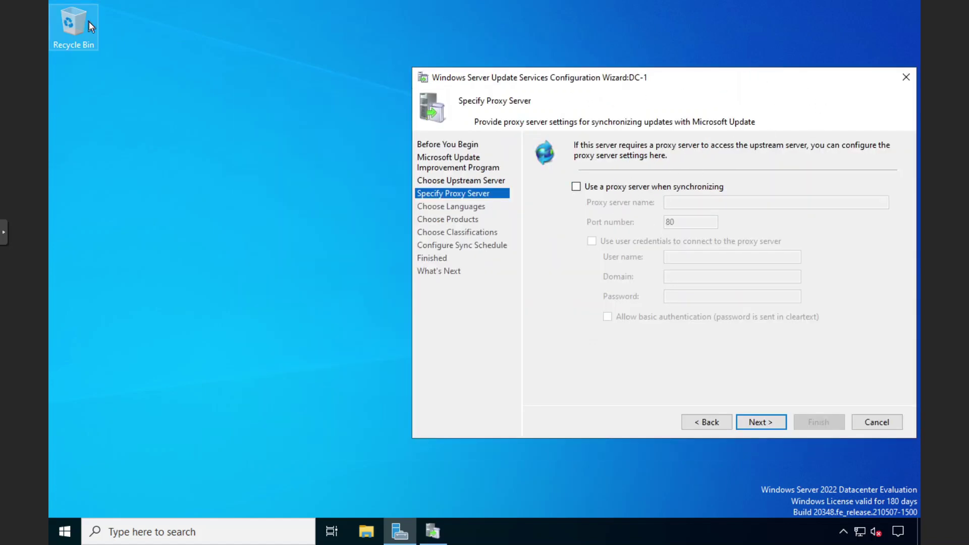
pyautogui.moveTo(90, 26); pyautogui.dragTo(220, 167)
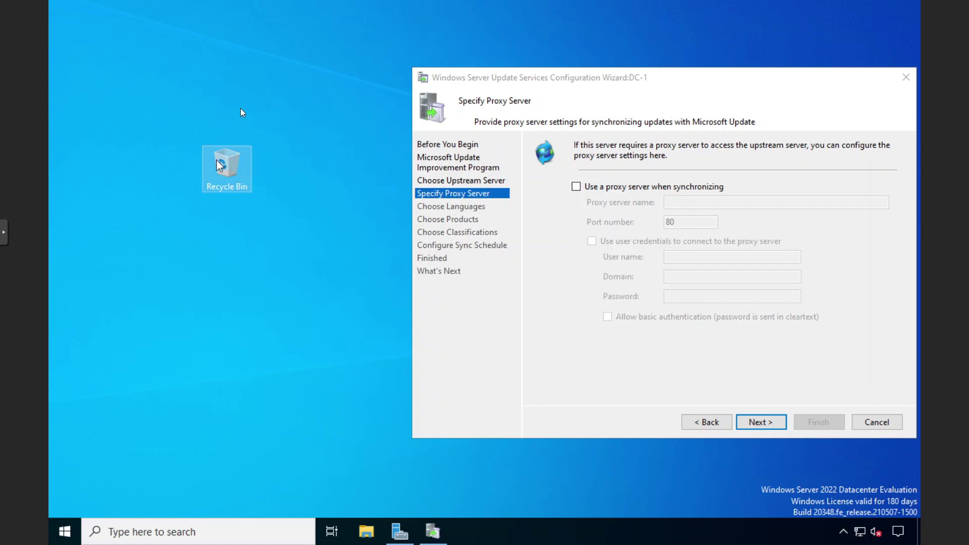
pyautogui.moveTo(181, 108)
pyautogui.mouseDown()
pyautogui.moveTo(192, 170)
pyautogui.moveTo(246, 145)
pyautogui.moveTo(184, 112)
pyautogui.mouseUp()
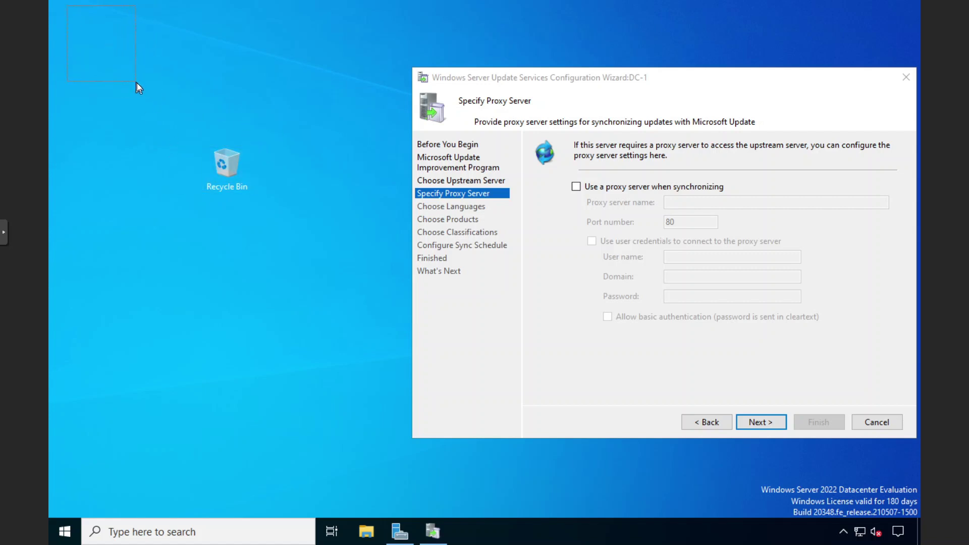
pyautogui.click(4, 232)
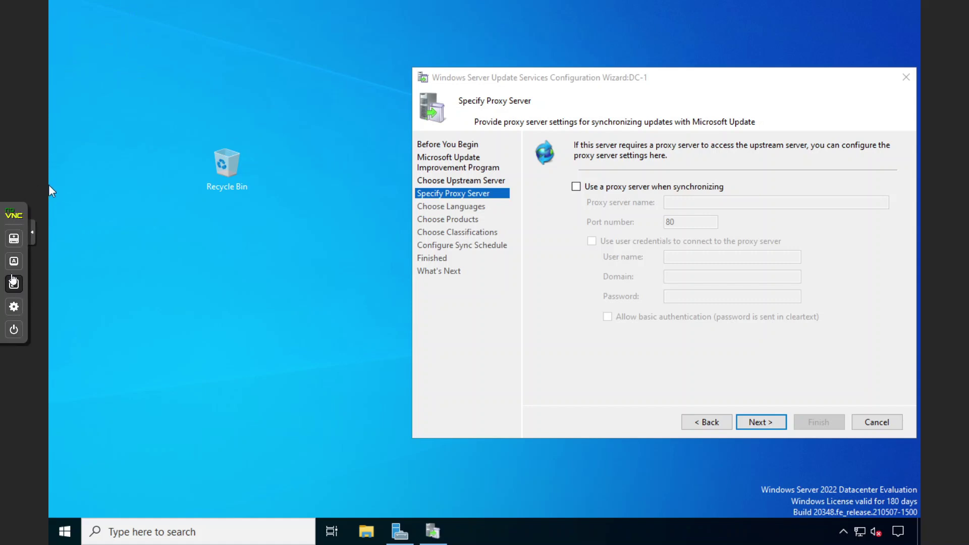
pyautogui.moveTo(229, 159); pyautogui.dragTo(247, 259)
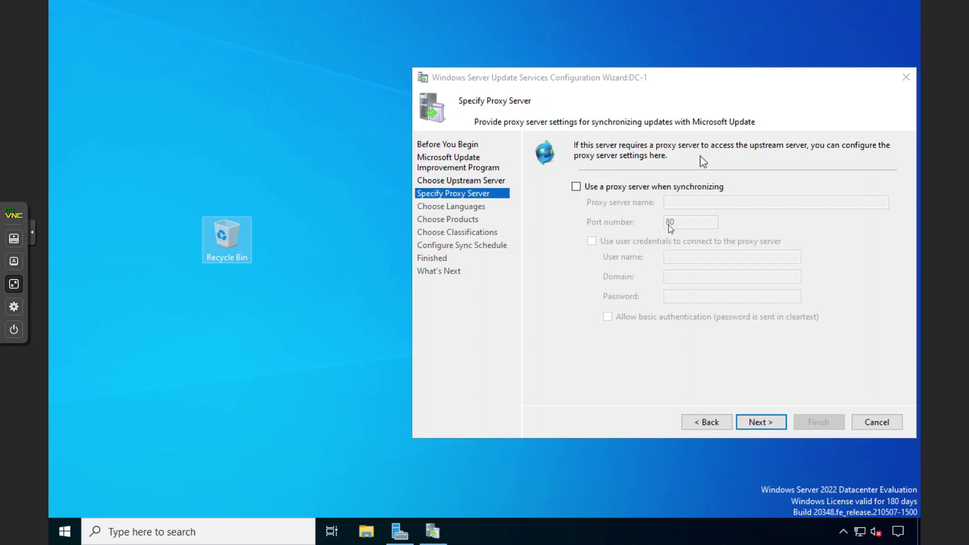
pyautogui.click(571, 296)
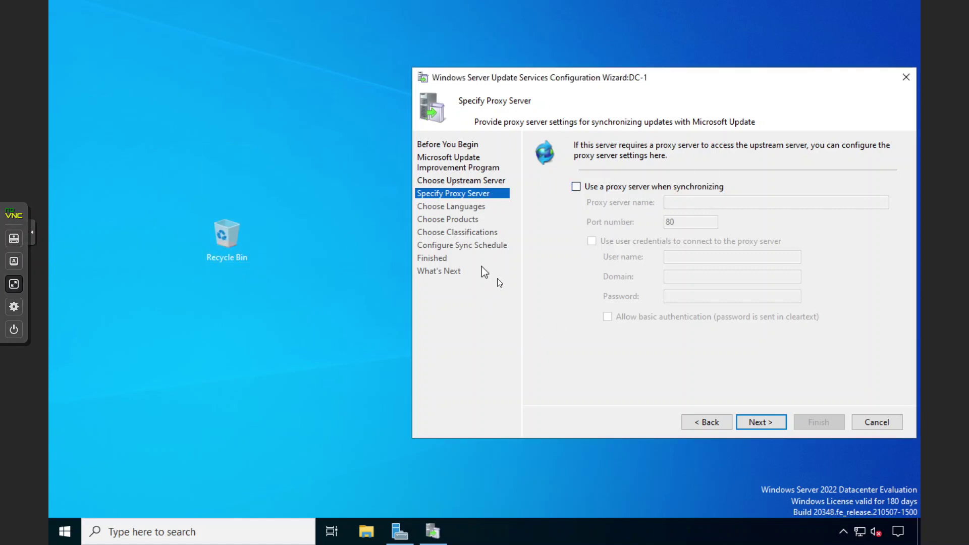
pyautogui.click(577, 187)
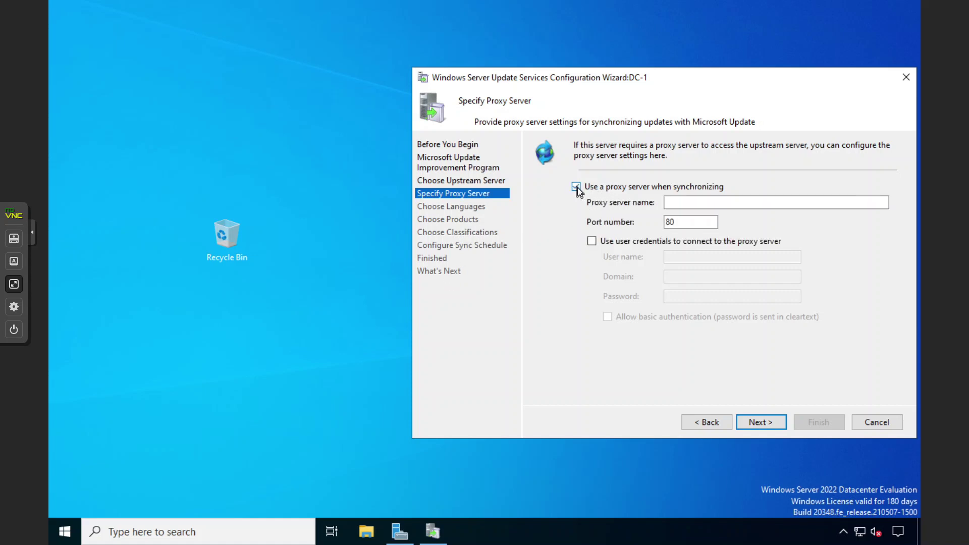
pyautogui.moveTo(217, 192); pyautogui.dragTo(276, 280)
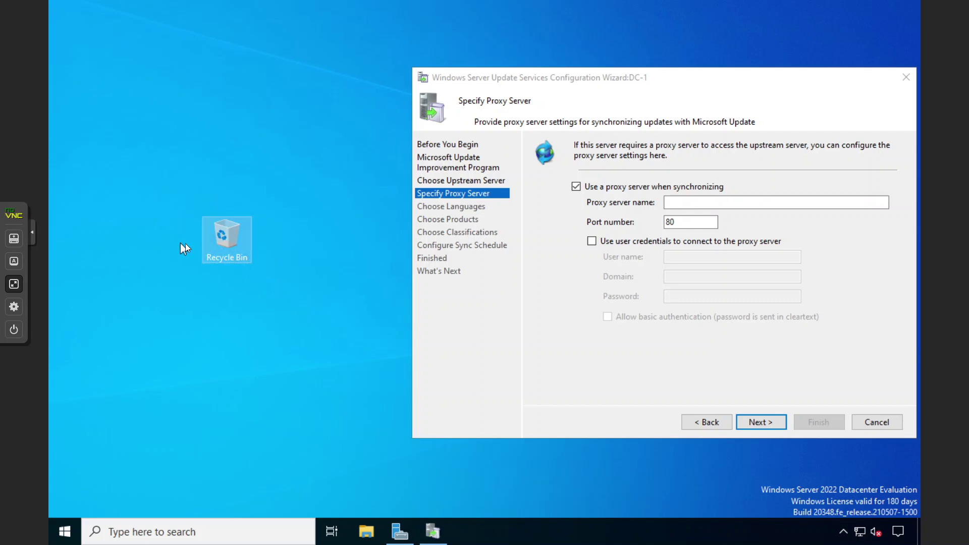
pyautogui.moveTo(191, 242); pyautogui.dragTo(49, 230)
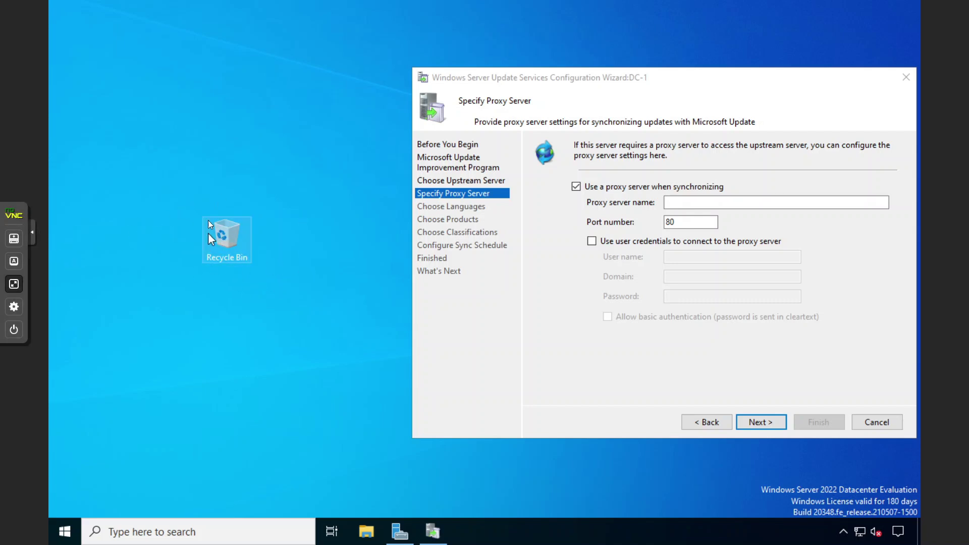
pyautogui.moveTo(228, 240); pyautogui.dragTo(111, 59)
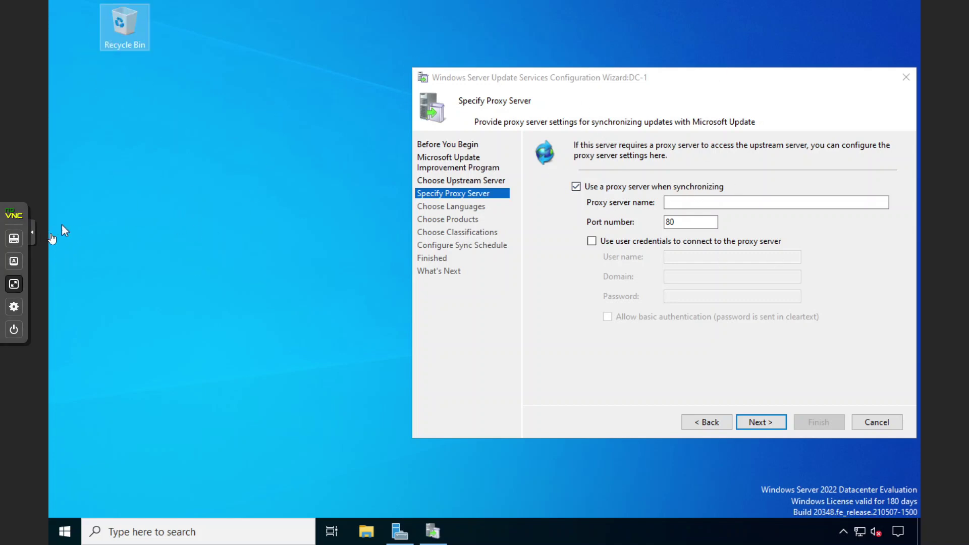
pyautogui.click(33, 233)
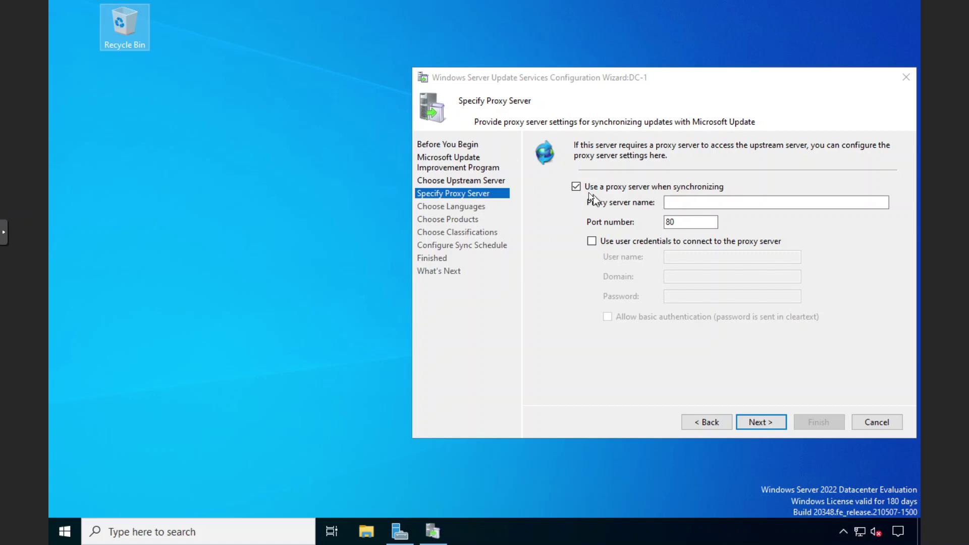
pyautogui.click(577, 187)
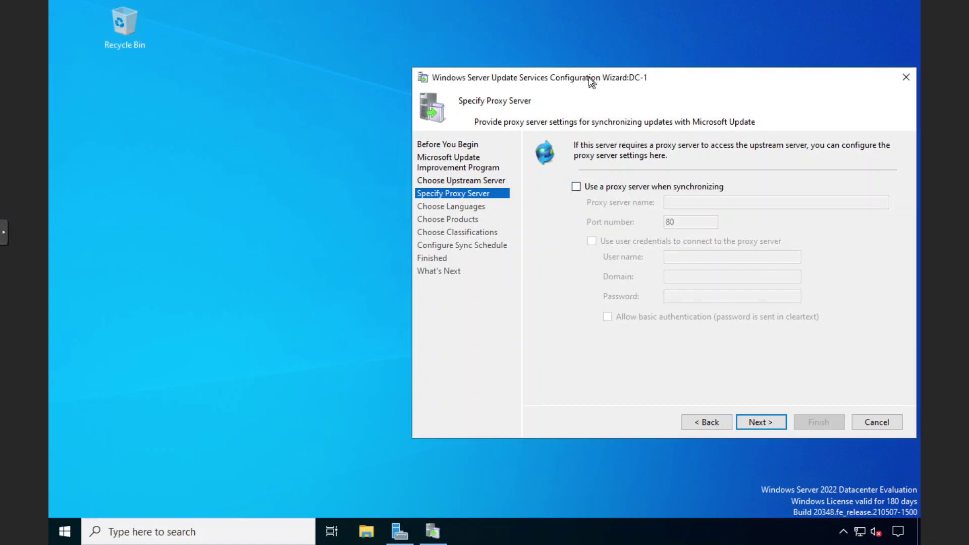
# Step: Continue to the Connect to Upstream Server page without using a proxy server
pyautogui.moveTo(589, 77); pyautogui.dragTo(372, 76)
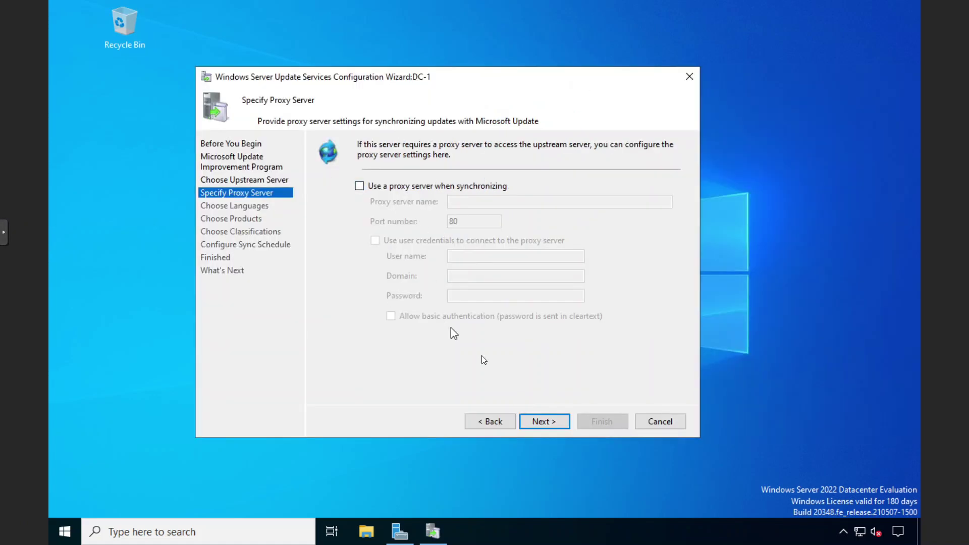
pyautogui.click(558, 422)
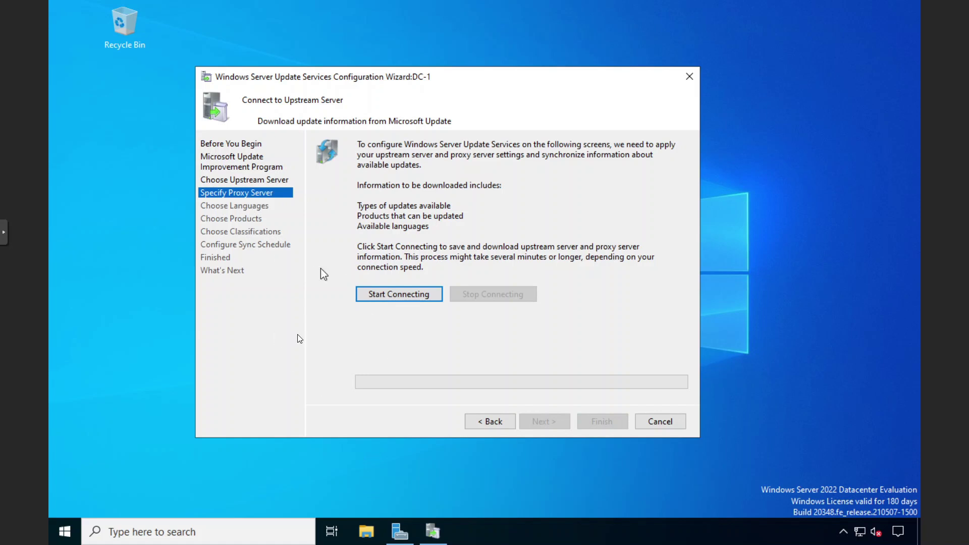
# Step: Examine the UpdateServicesPackages and WsusContent folders in C:\UPDATES in File Explorer, and close the window
pyautogui.click(366, 532)
pyautogui.click(108, 173)
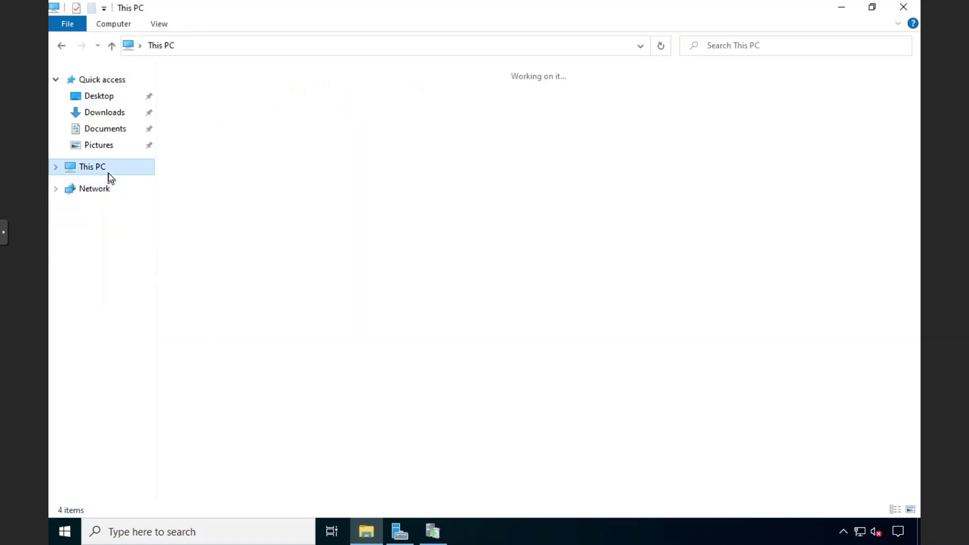
pyautogui.doubleClick(242, 207)
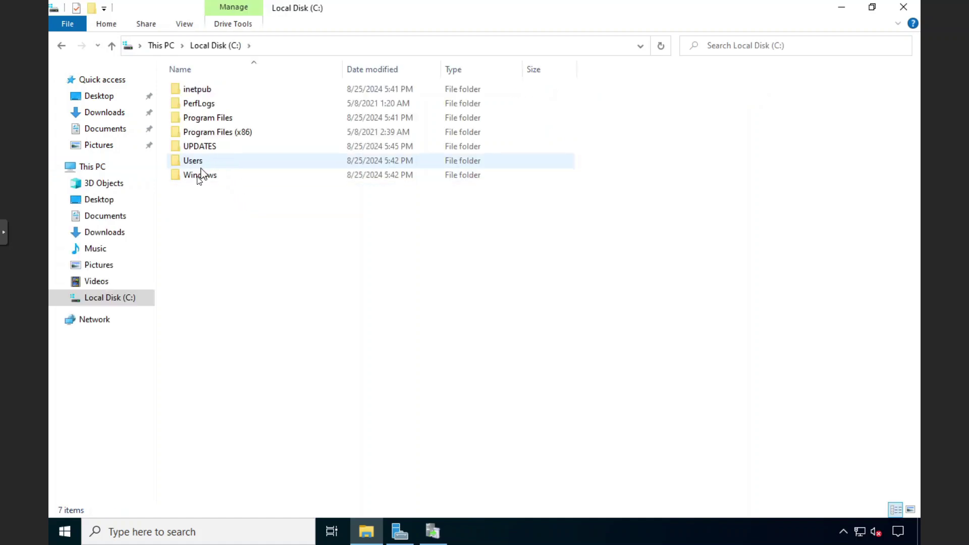
pyautogui.doubleClick(208, 148)
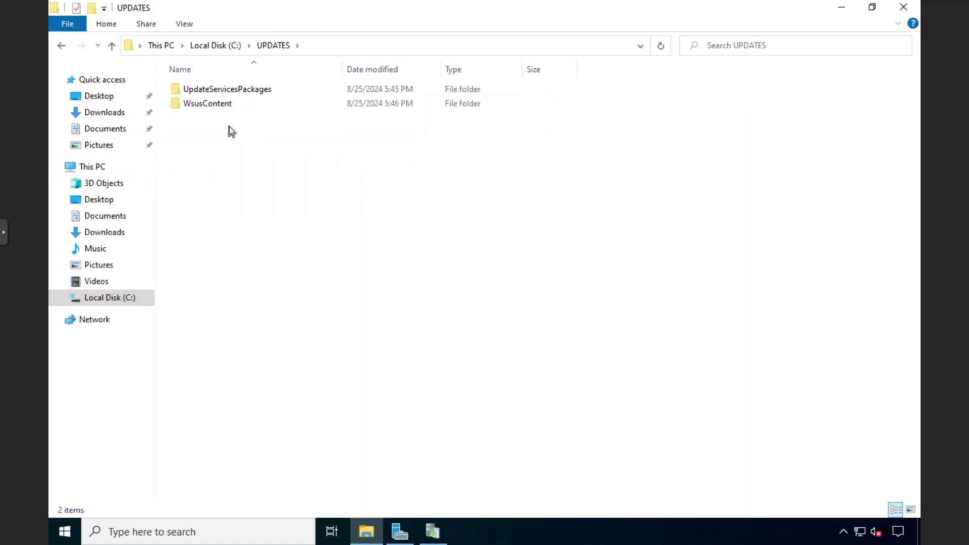
pyautogui.doubleClick(238, 90)
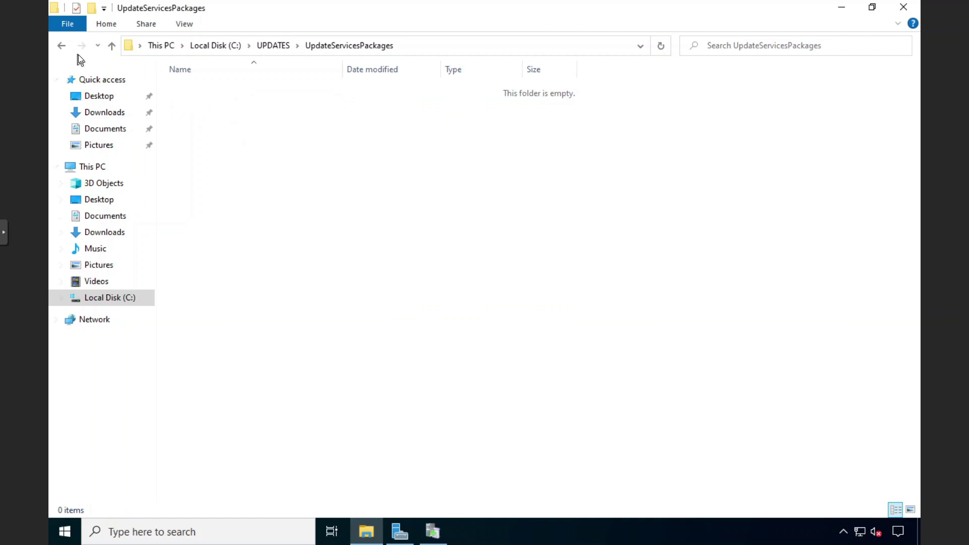
pyautogui.click(63, 48)
pyautogui.doubleClick(204, 106)
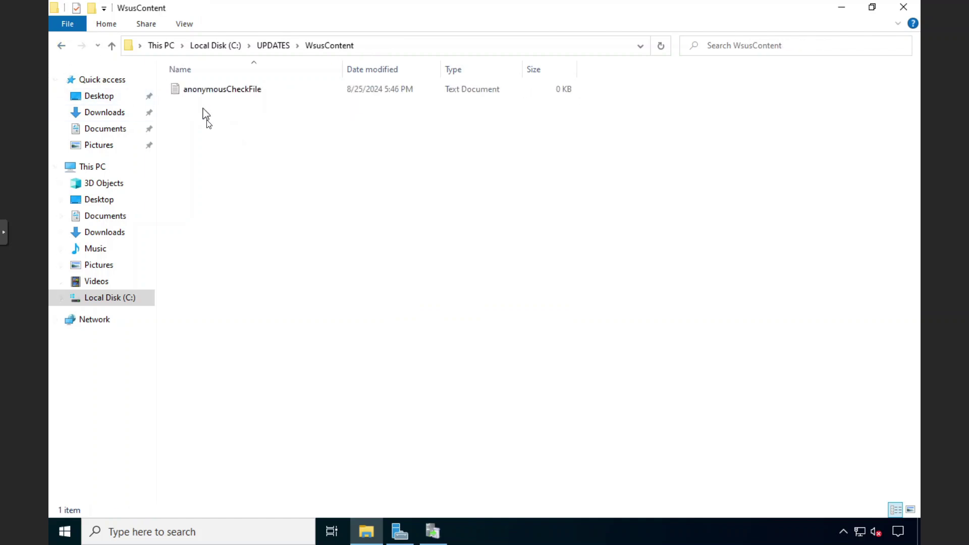
pyautogui.click(62, 48)
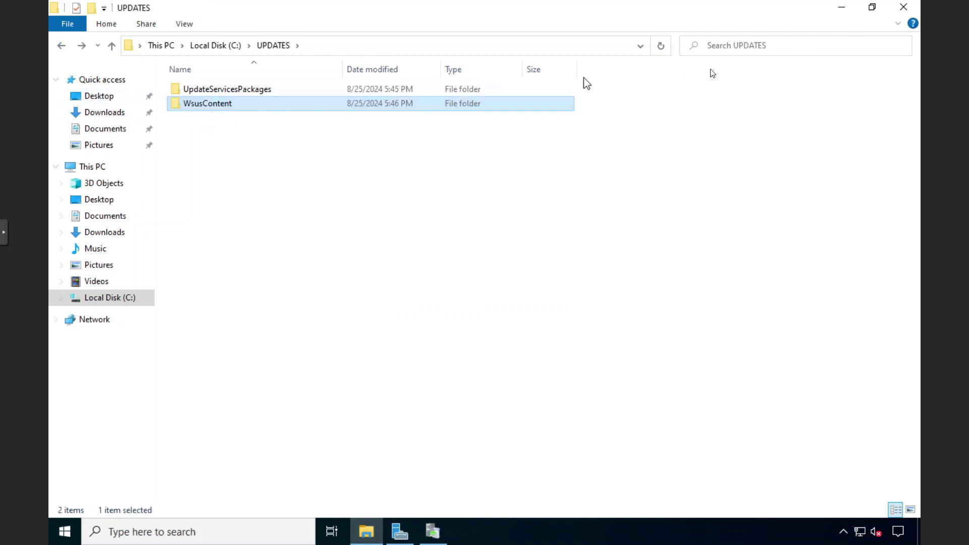
pyautogui.click(899, 10)
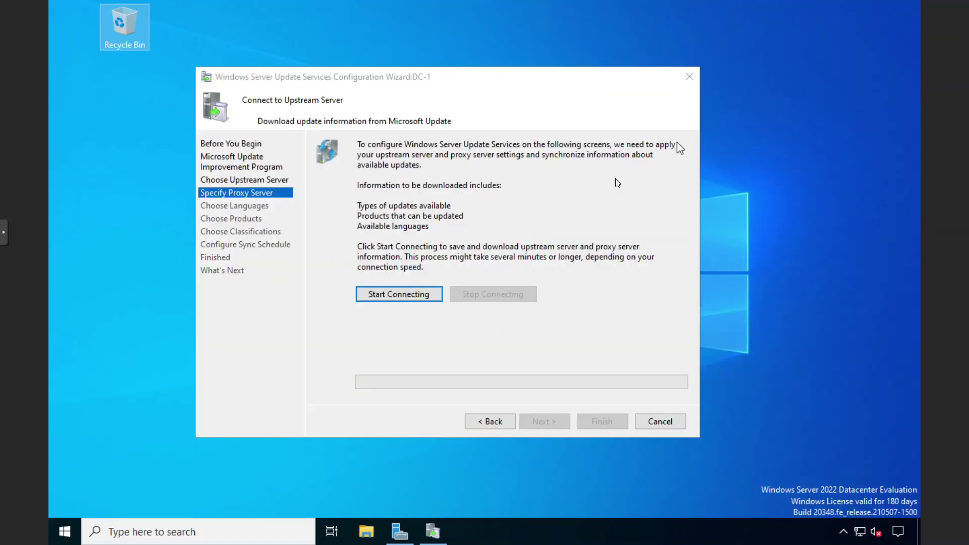
# Step: Connect to Microsoft Update to download the update information, and continue to the language selection
pyautogui.click(391, 297)
pyautogui.click(391, 295)
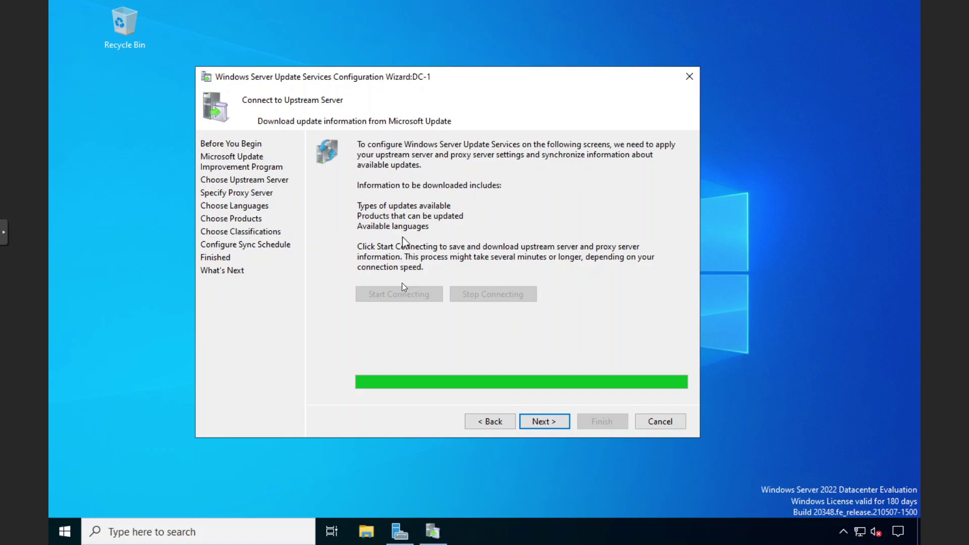
pyautogui.click(534, 423)
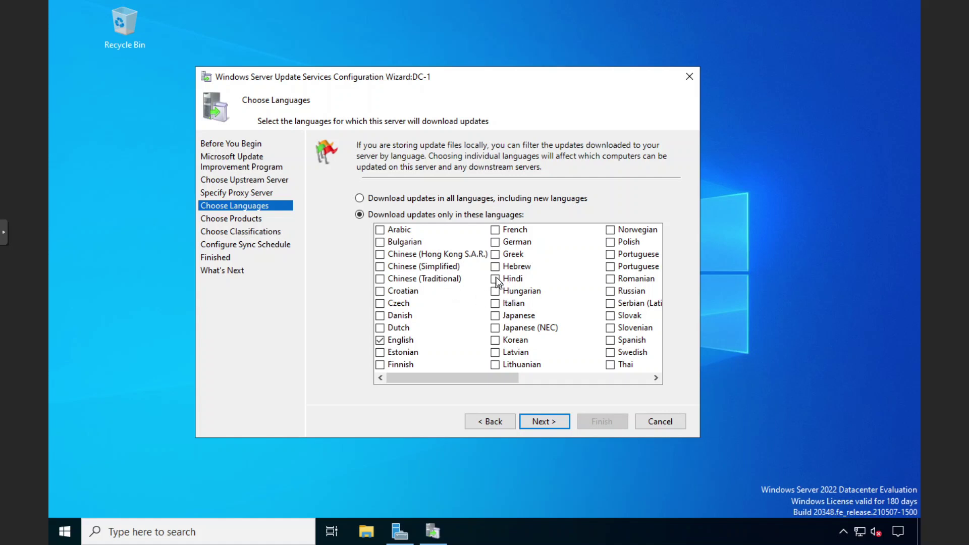
# Step: Review the available update languages, keep only English, and continue to the product selection
pyautogui.hscroll(3, 430, 280)
pyautogui.hscroll(-3, 399, 321)
pyautogui.click(525, 420)
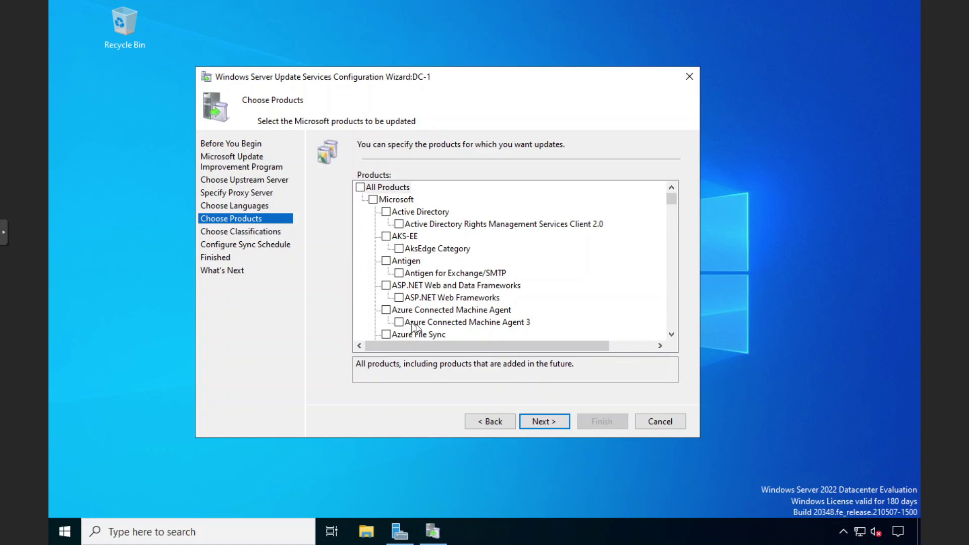
# Step: Select All Products for updating and review the resulting selection in the product list
pyautogui.click(360, 187)
pyautogui.scroll(-10, 410, 252)
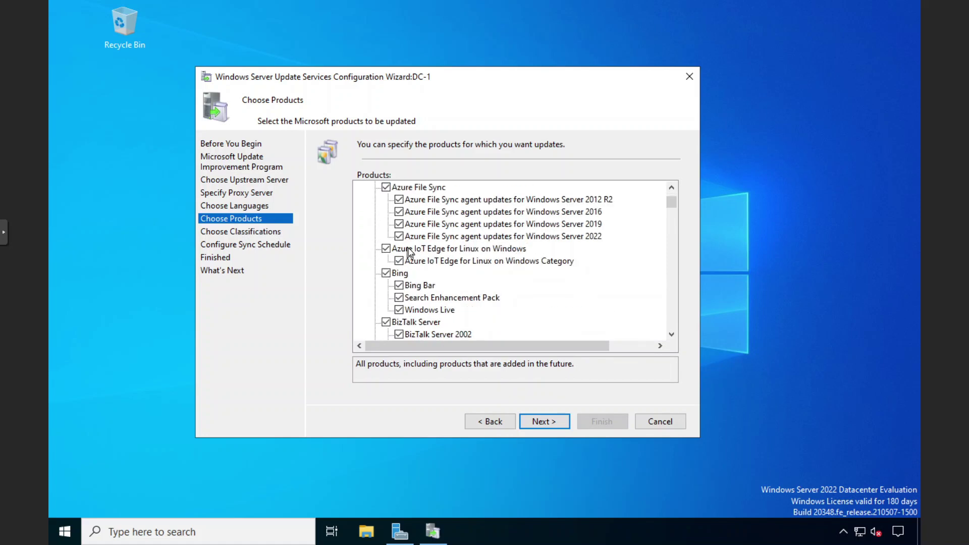
pyautogui.scroll(-8, 410, 254)
pyautogui.scroll(14, 411, 257)
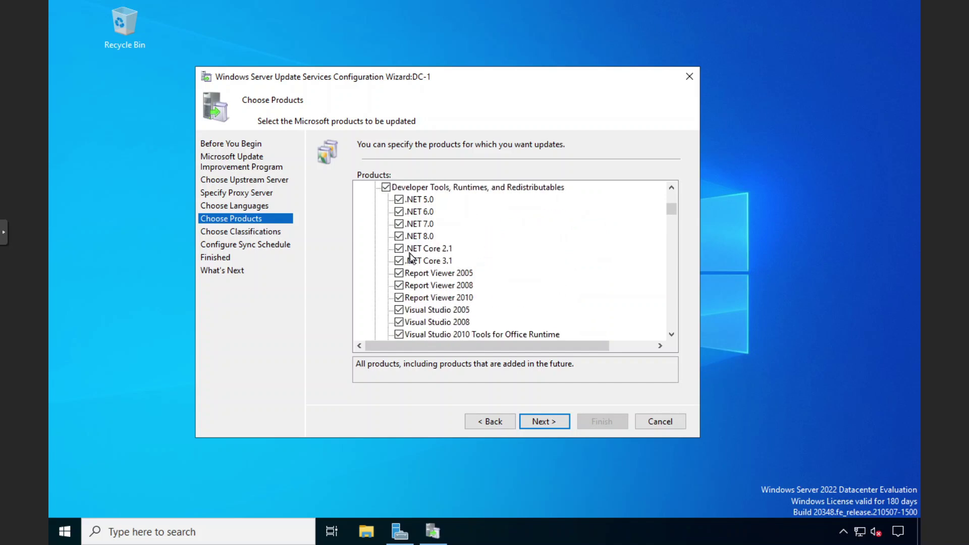
pyautogui.scroll(5, 411, 257)
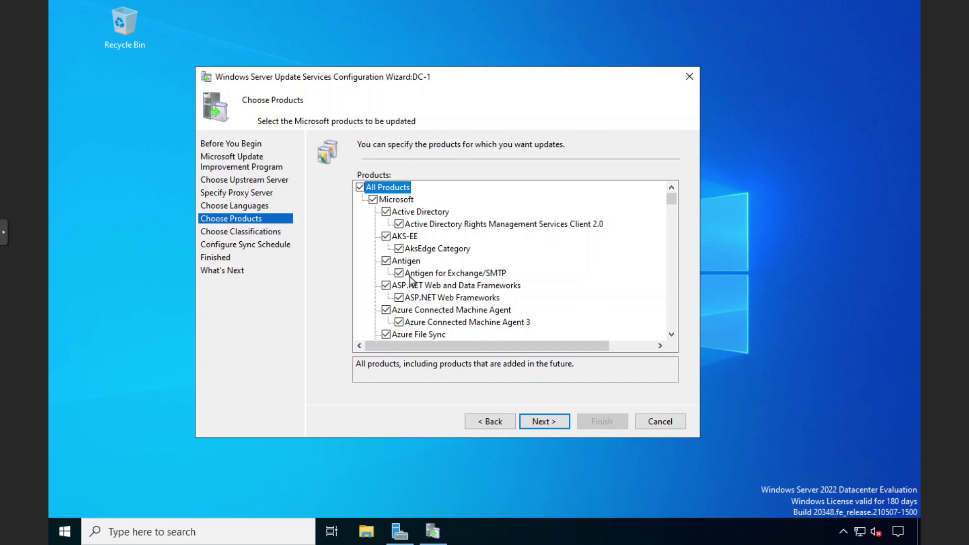
pyautogui.scroll(-2, 423, 283)
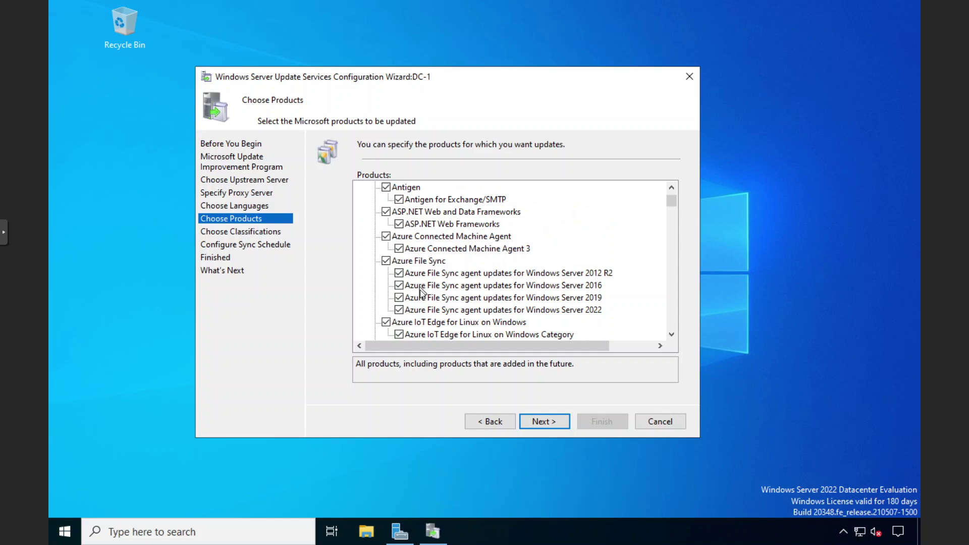
# Step: Look through the selected products and clear the All Products selection
pyautogui.scroll(-8, 422, 292)
pyautogui.scroll(-2, 421, 296)
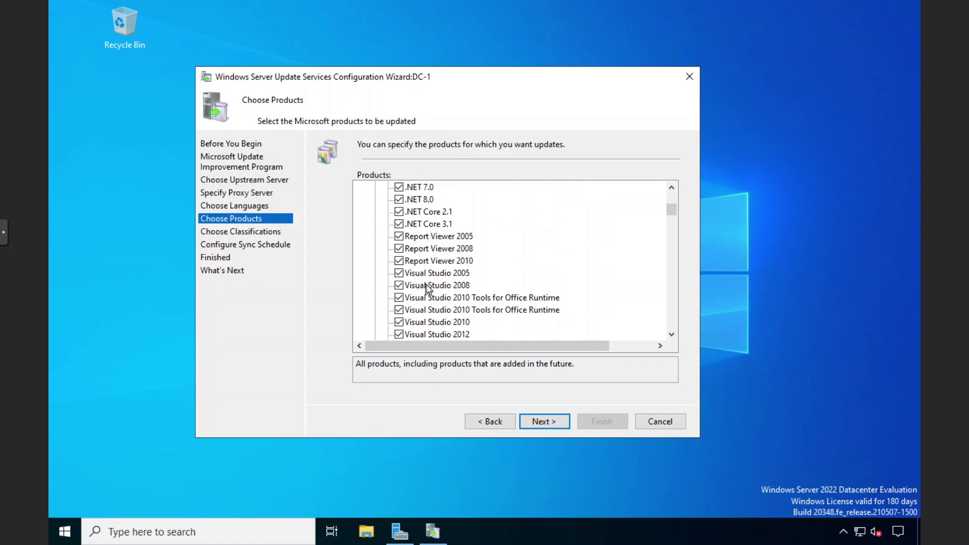
pyautogui.scroll(-6, 422, 293)
pyautogui.scroll(15, 434, 293)
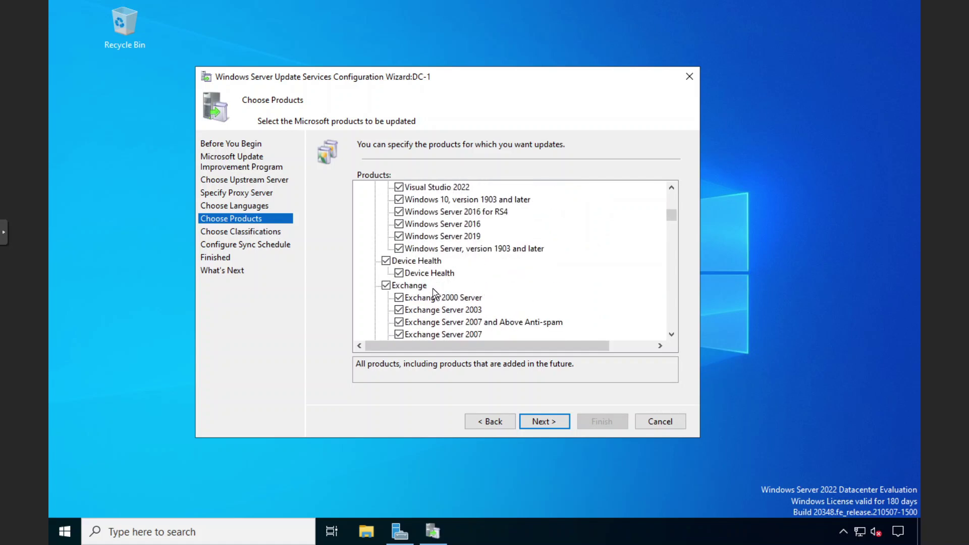
pyautogui.scroll(5, 413, 277)
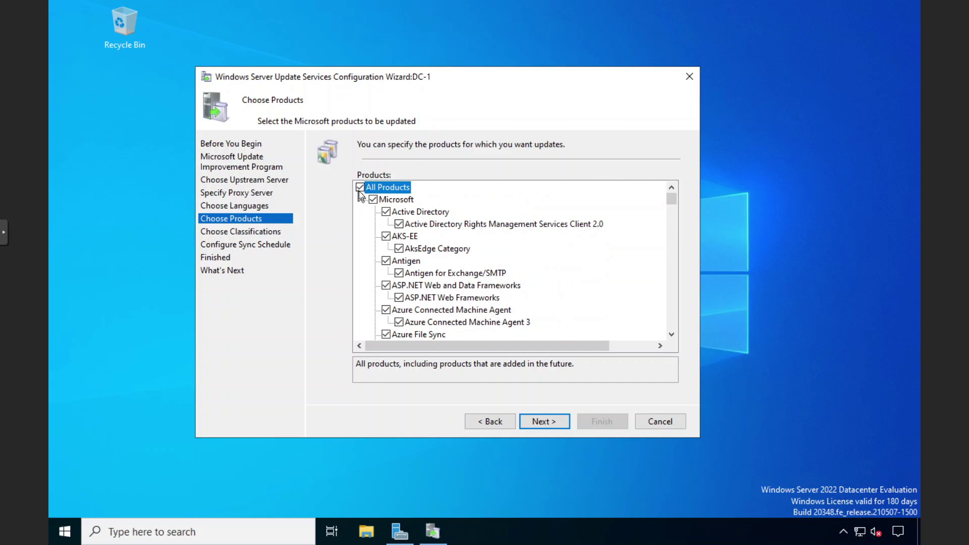
pyautogui.click(360, 189)
# Step: Examine the available Microsoft products, from the Azure and developer tools entries to the Windows product group
pyautogui.scroll(-2, 425, 275)
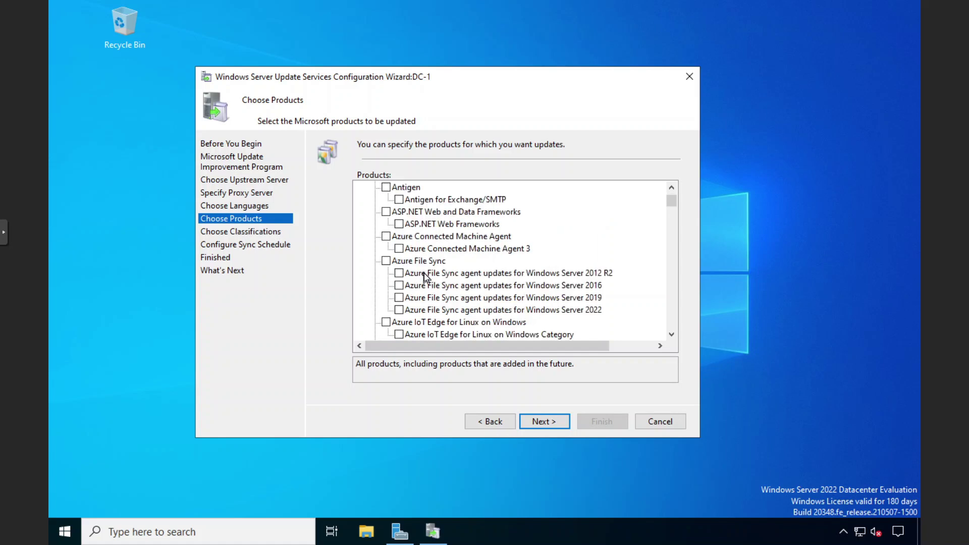
pyautogui.scroll(-7, 425, 276)
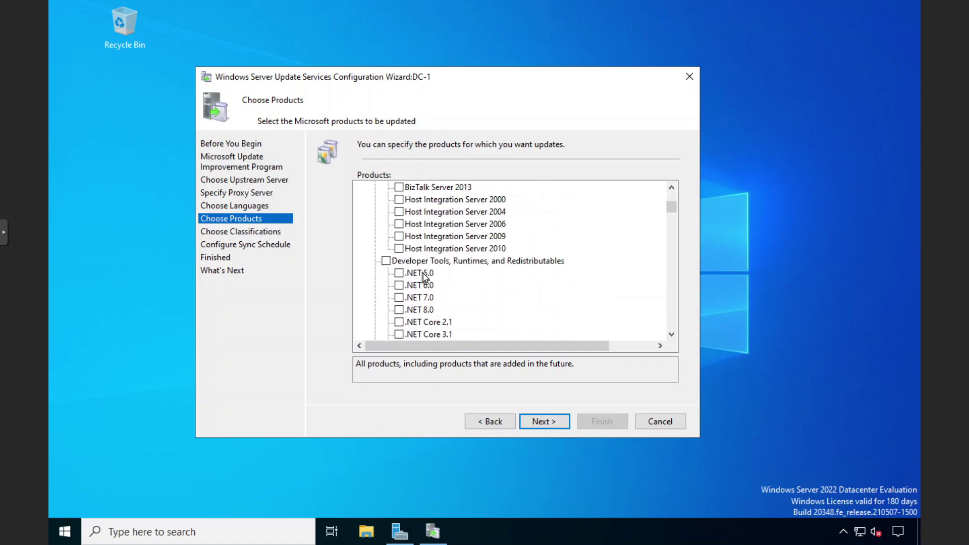
pyautogui.scroll(-5, 425, 276)
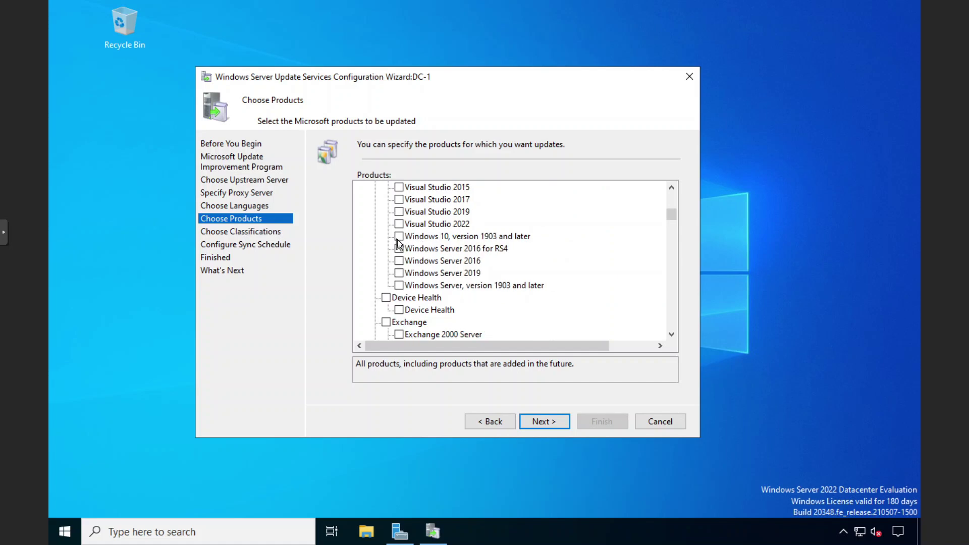
pyautogui.scroll(6, 399, 238)
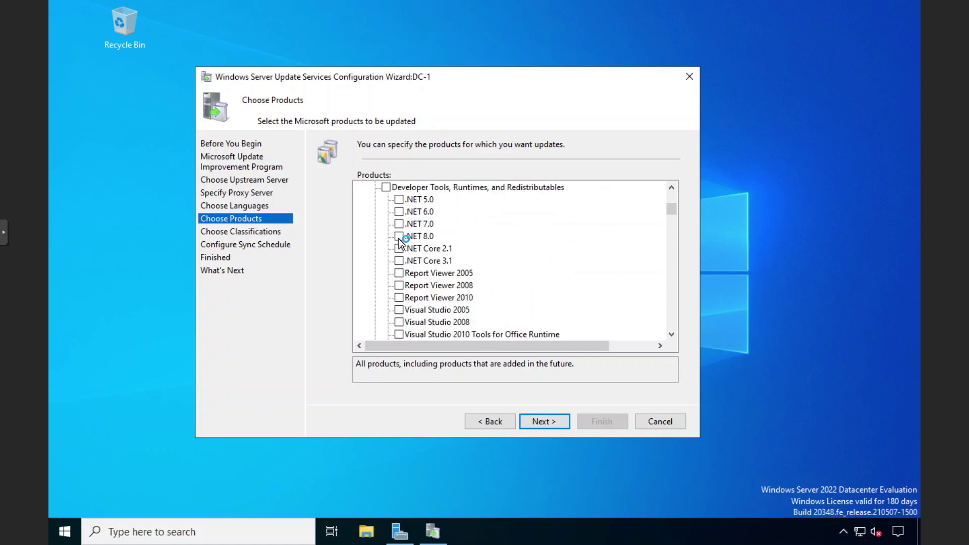
pyautogui.scroll(1, 398, 238)
pyautogui.scroll(-9, 399, 238)
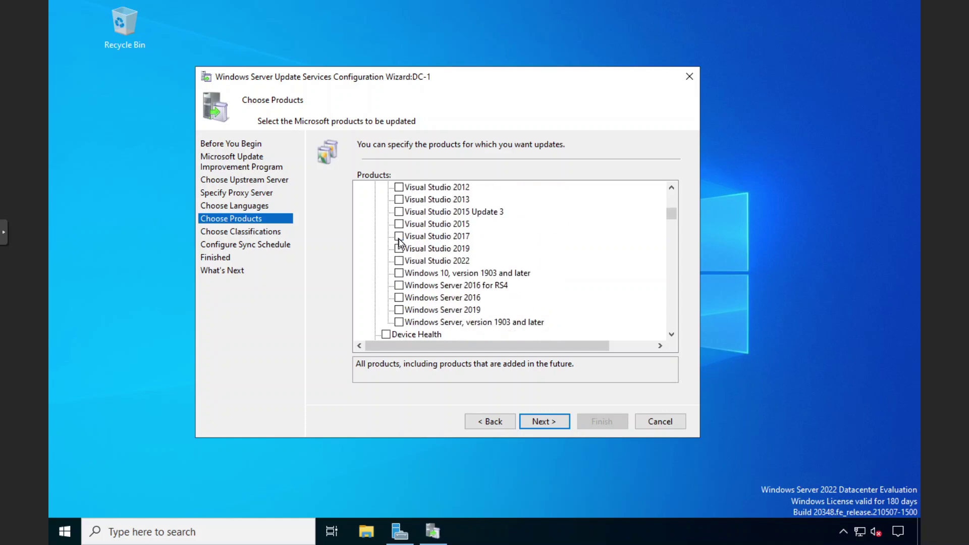
pyautogui.scroll(-12, 399, 242)
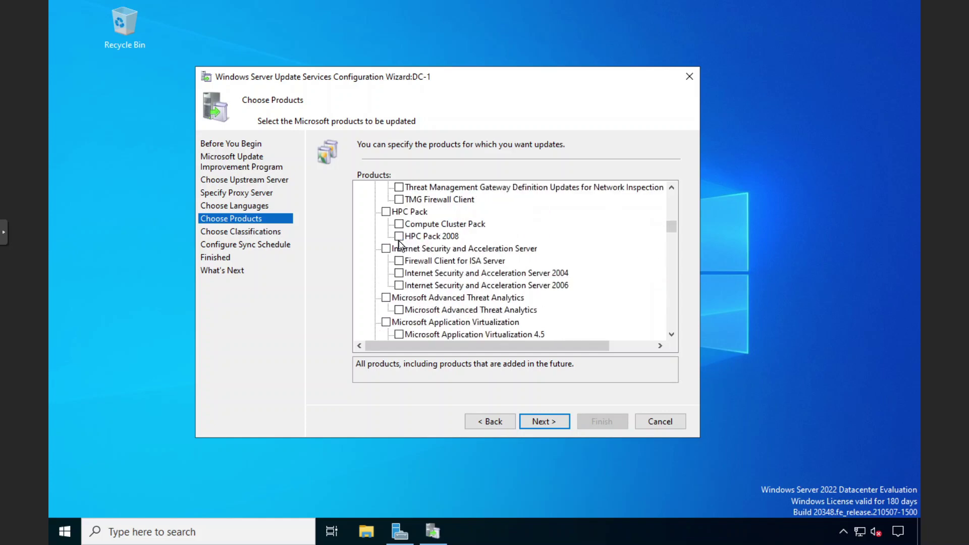
pyautogui.scroll(-4, 399, 244)
pyautogui.scroll(-10, 399, 249)
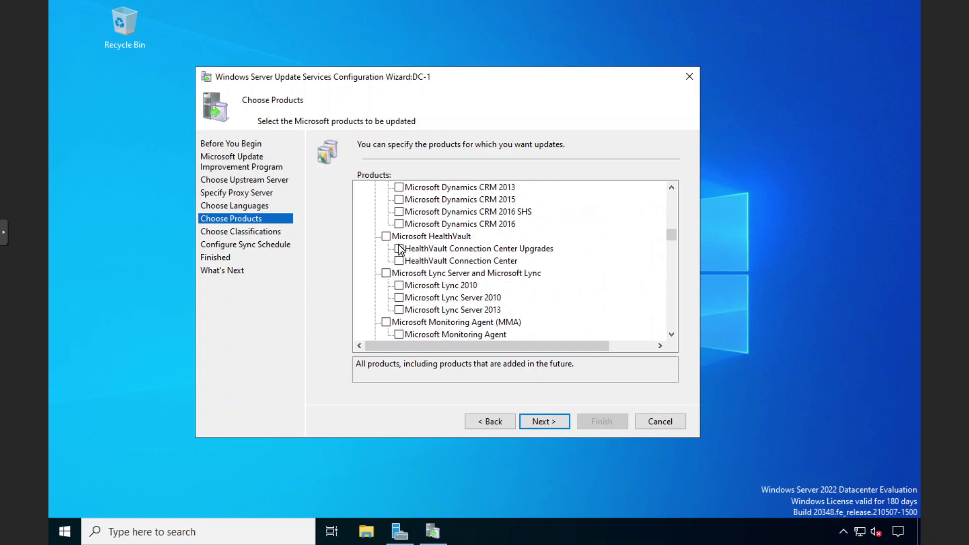
pyautogui.scroll(-10, 400, 250)
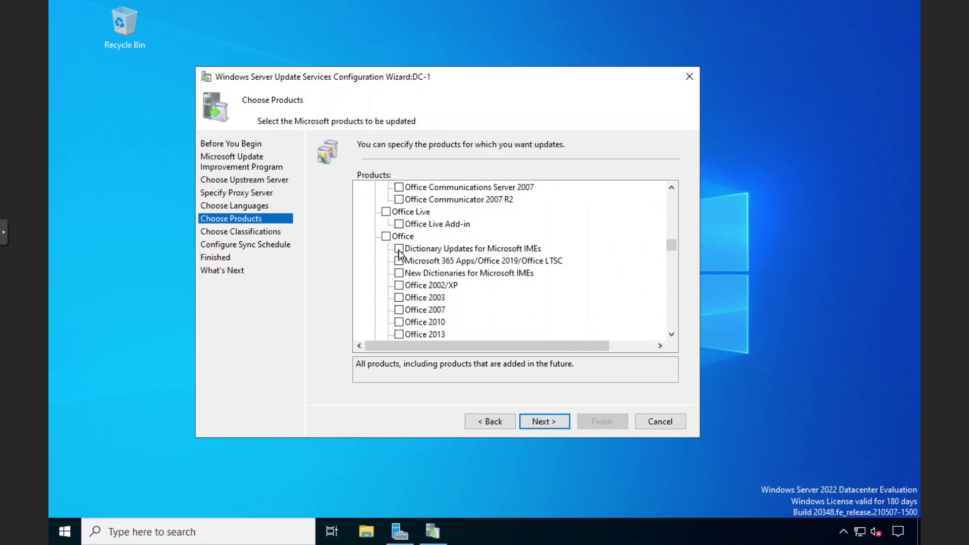
pyautogui.scroll(-10, 400, 252)
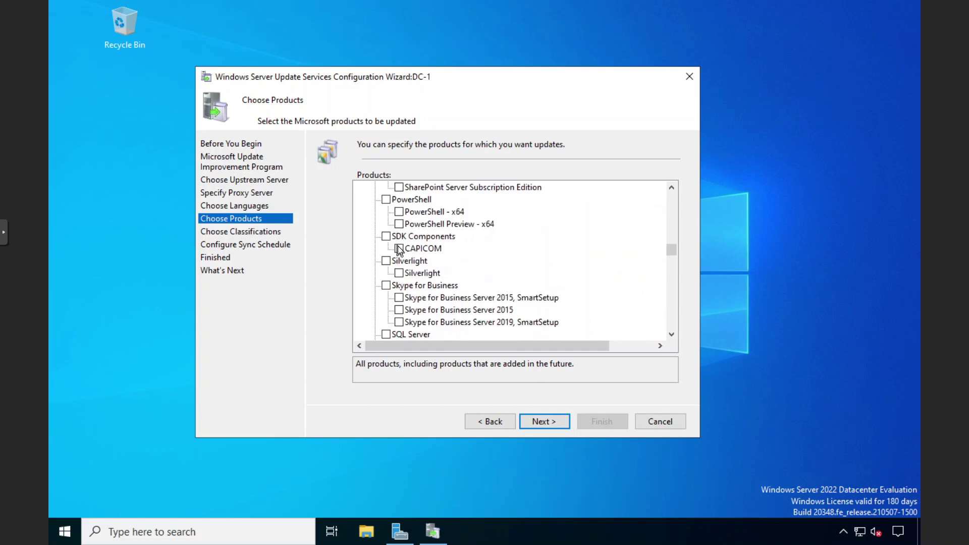
pyautogui.scroll(-10, 400, 257)
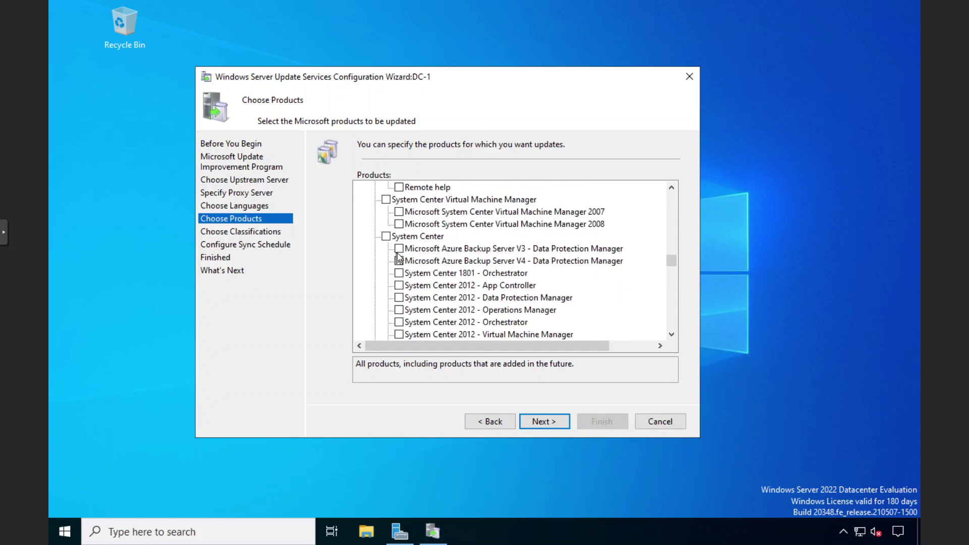
pyautogui.scroll(-2, 399, 261)
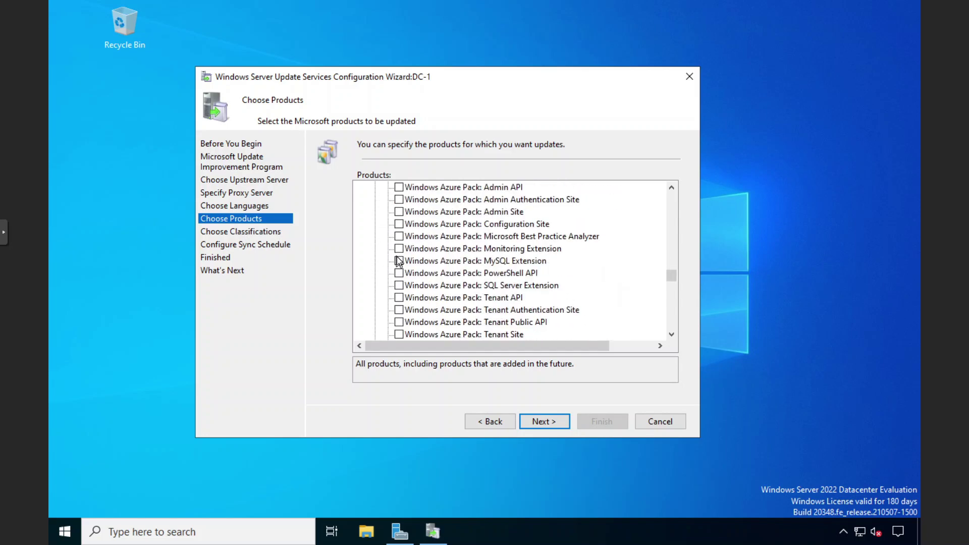
pyautogui.scroll(4, 398, 261)
pyautogui.scroll(-3, 399, 261)
pyautogui.scroll(-12, 399, 261)
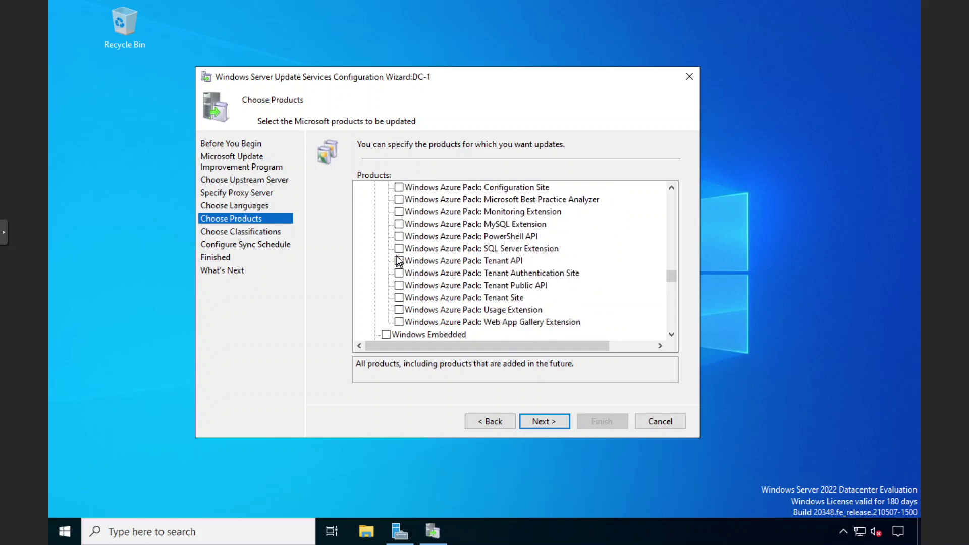
pyautogui.scroll(-8, 398, 260)
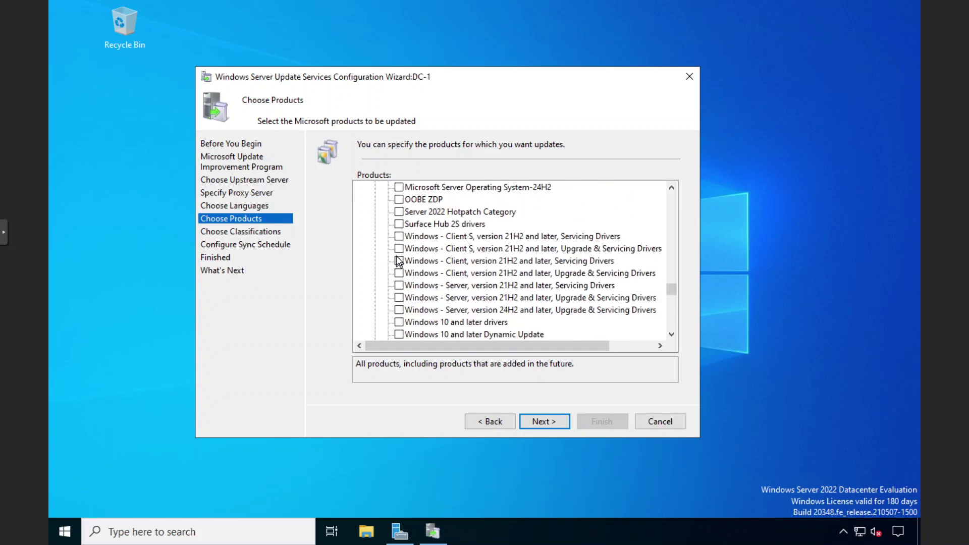
pyautogui.scroll(1, 398, 261)
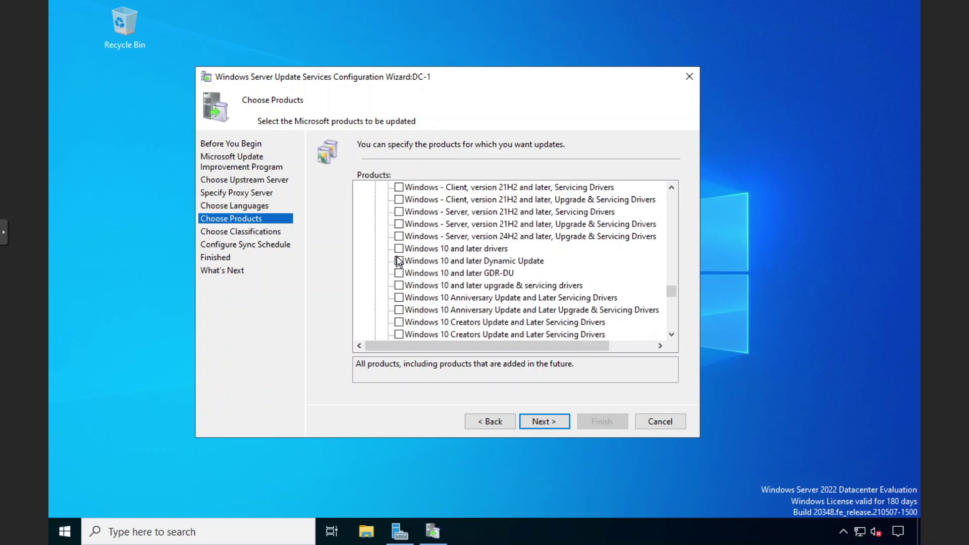
pyautogui.scroll(5, 398, 261)
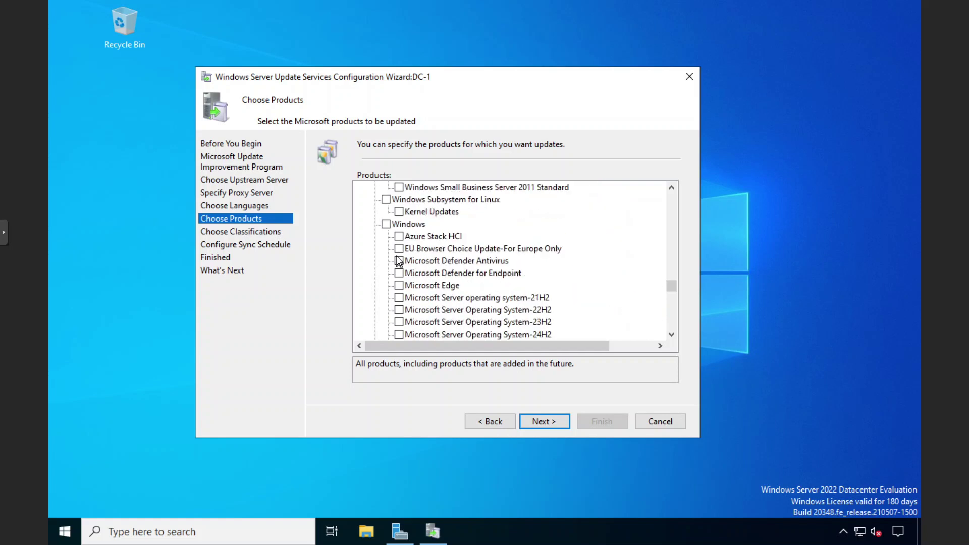
# Step: Try selecting the entire Windows product group, check its entries, and clear the group again
pyautogui.click(386, 224)
pyautogui.scroll(-2, 399, 275)
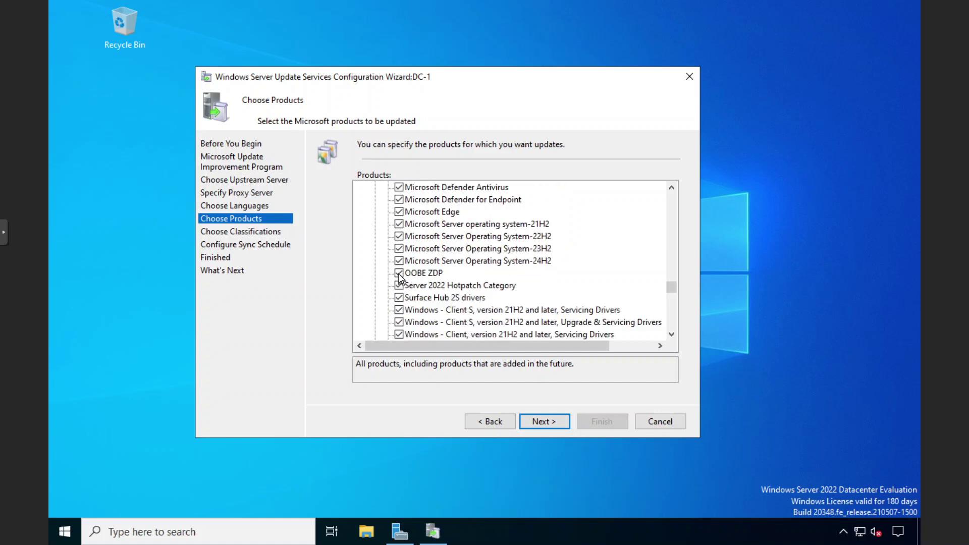
pyautogui.scroll(2, 400, 276)
pyautogui.click(386, 224)
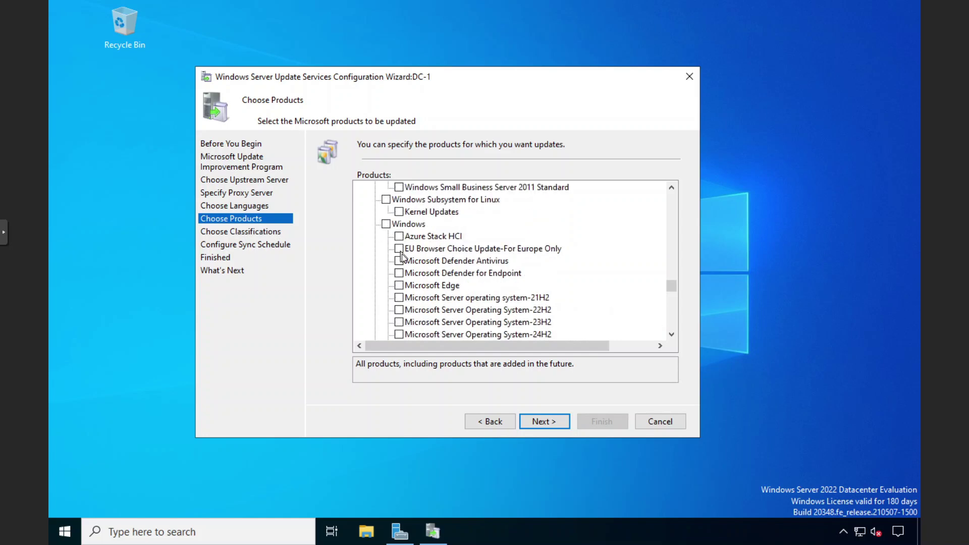
# Step: Look through the Windows client and server versions and select the Windows 10 product for updating
pyautogui.scroll(-15, 402, 258)
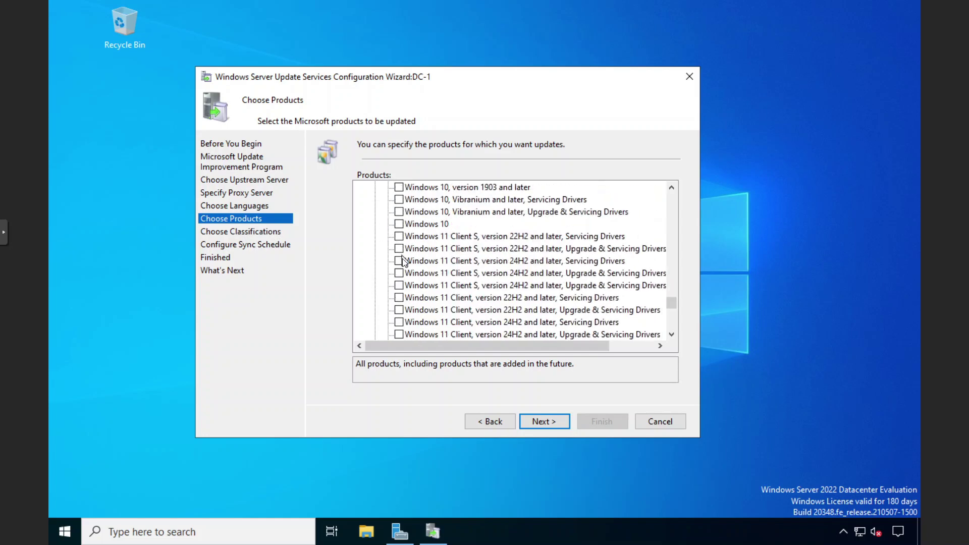
pyautogui.scroll(-15, 403, 261)
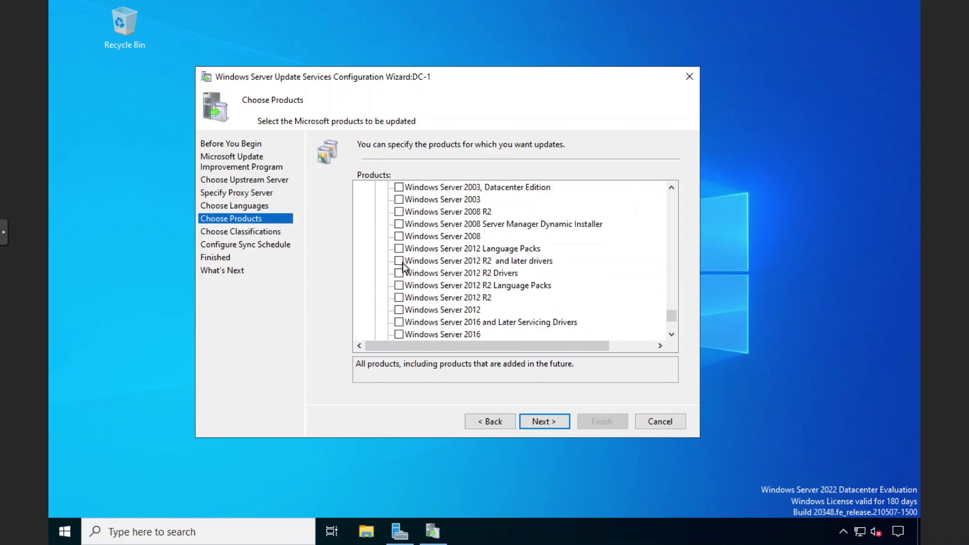
pyautogui.scroll(-10, 402, 268)
pyautogui.scroll(15, 402, 271)
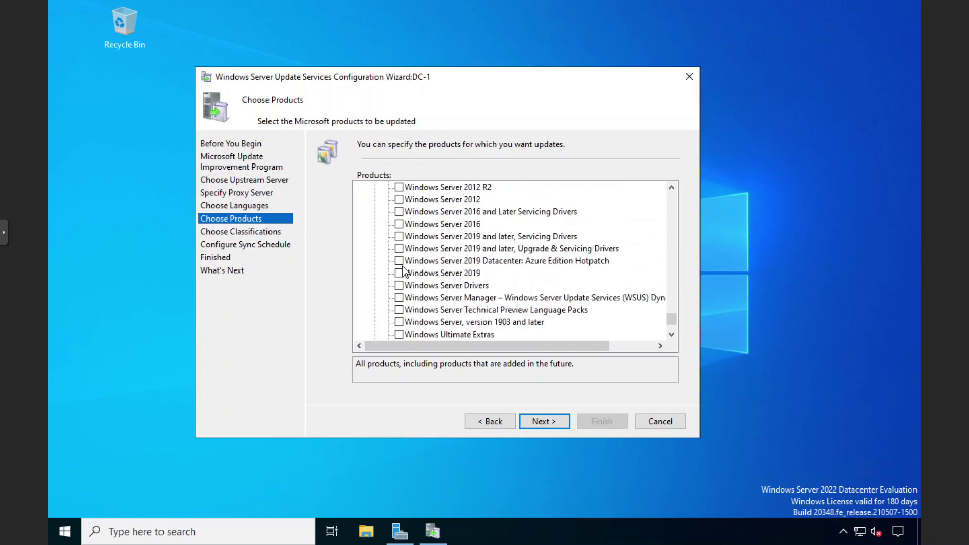
pyautogui.scroll(5, 403, 268)
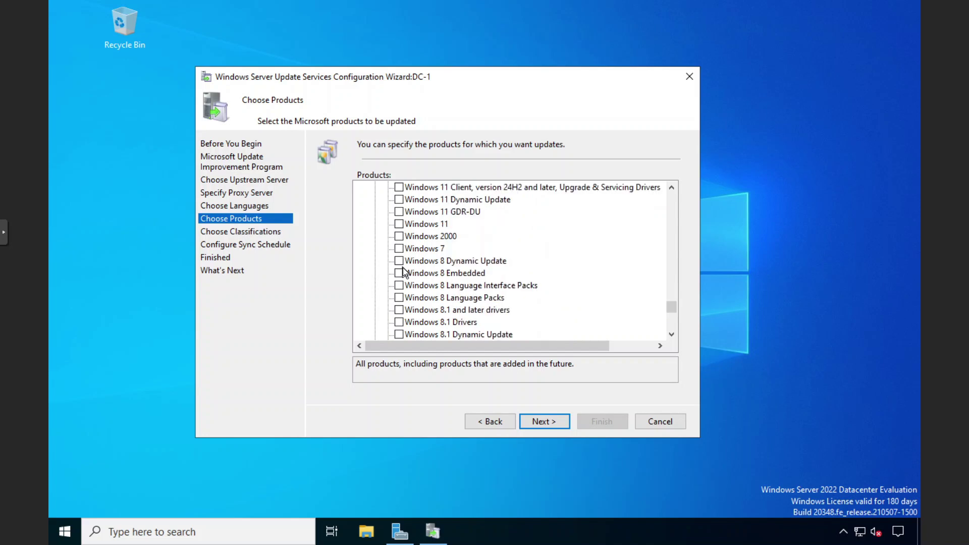
pyautogui.scroll(4, 403, 268)
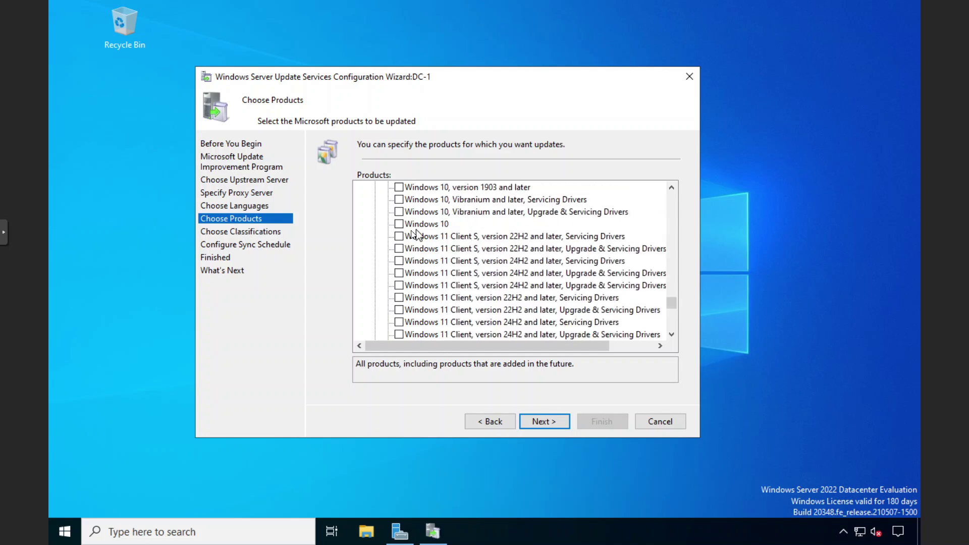
pyautogui.click(399, 224)
# Step: Select the whole Windows product group, review the included clients, servers and drivers, and clear the entire group
pyautogui.scroll(-1, 431, 266)
pyautogui.scroll(2, 438, 250)
pyautogui.scroll(12, 438, 250)
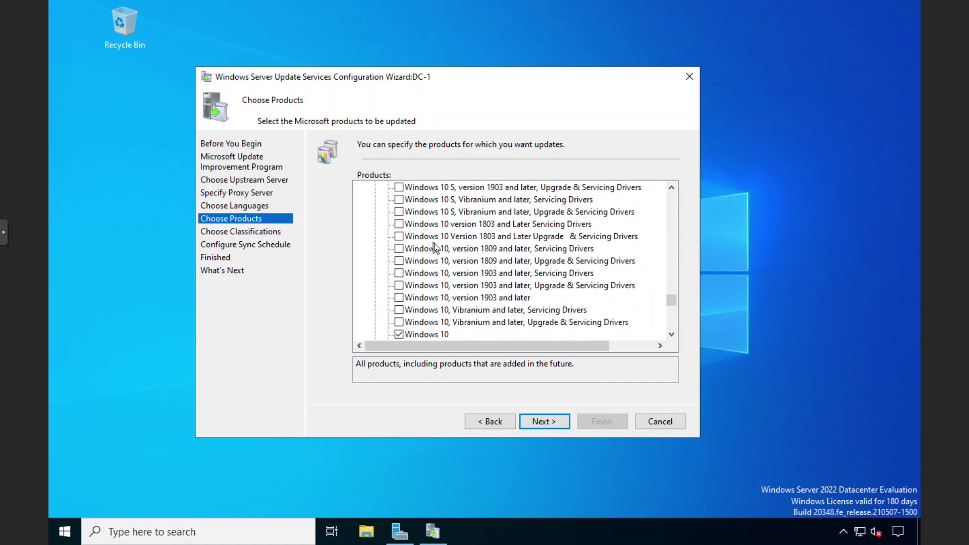
pyautogui.scroll(3, 426, 235)
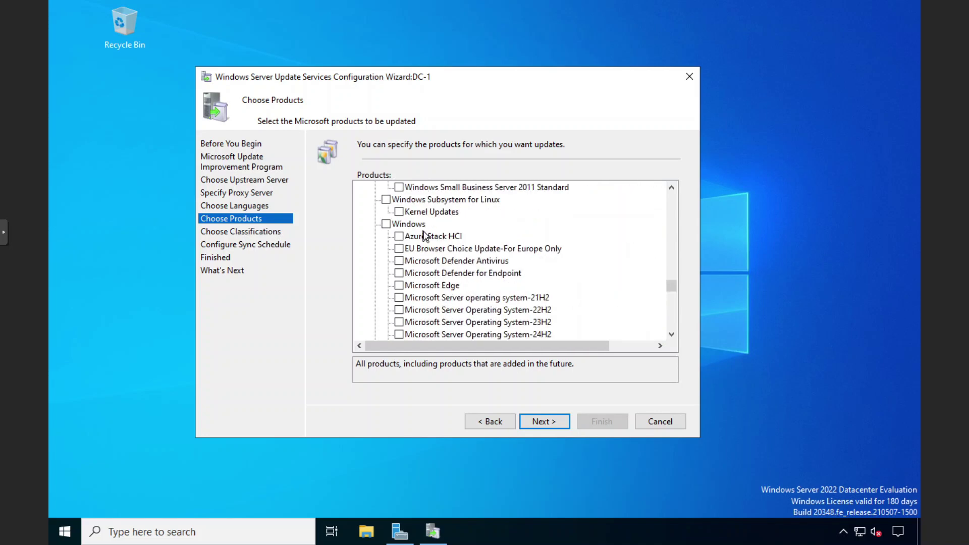
pyautogui.scroll(-3, 413, 234)
pyautogui.scroll(4, 399, 236)
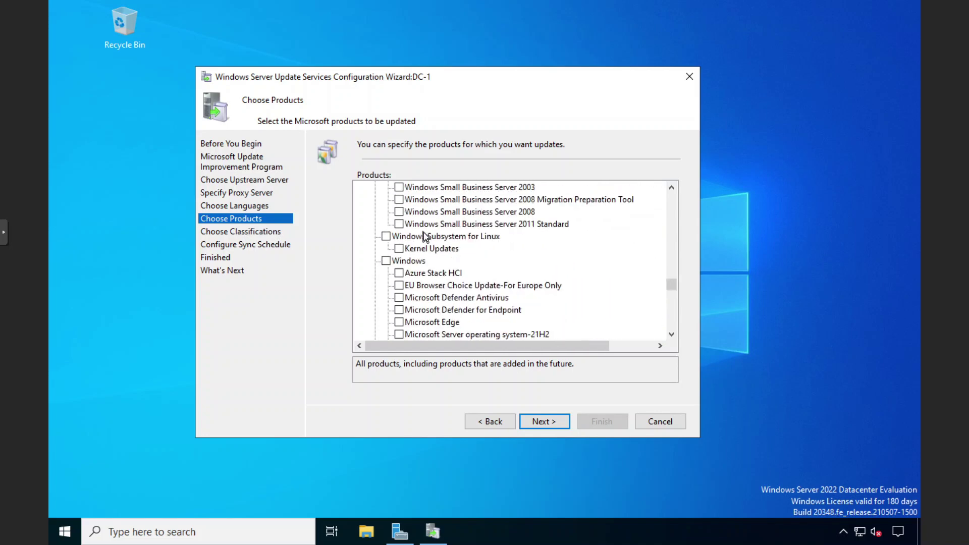
pyautogui.click(387, 261)
pyautogui.scroll(-7, 396, 279)
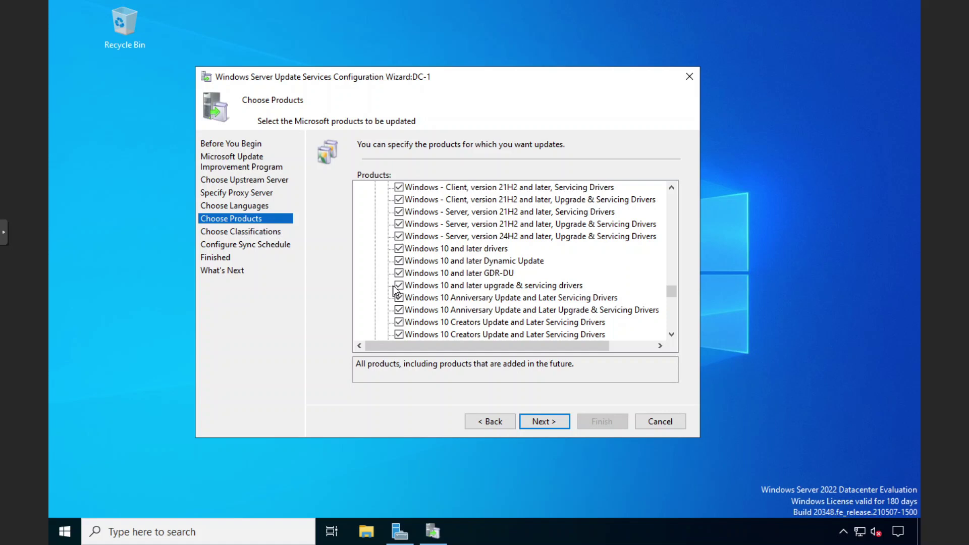
pyautogui.scroll(2, 396, 289)
pyautogui.scroll(2, 396, 289)
pyautogui.scroll(1, 396, 288)
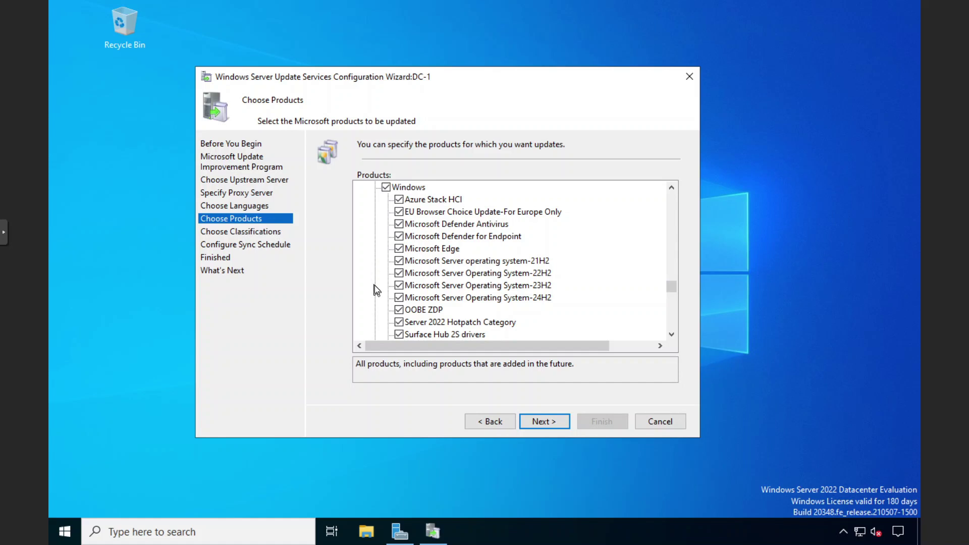
pyautogui.scroll(1, 374, 286)
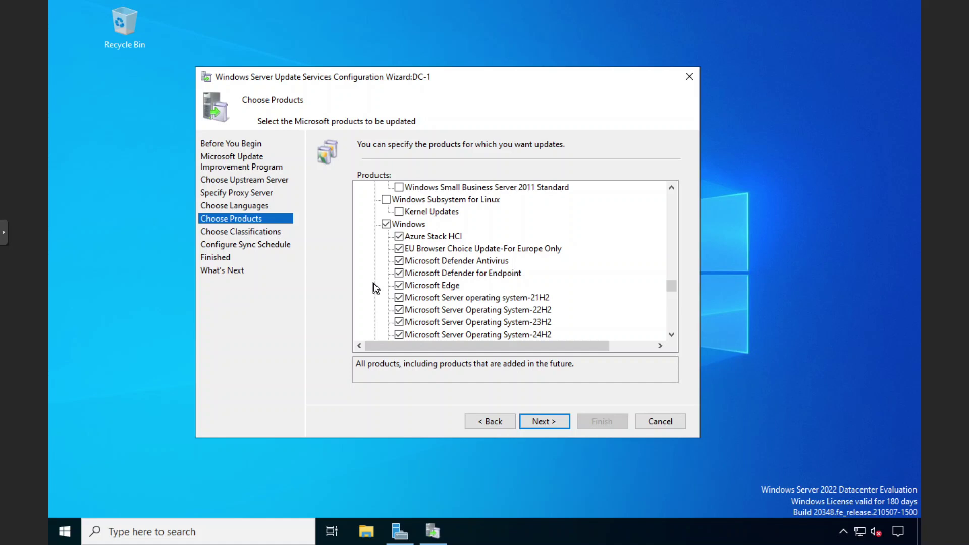
pyautogui.click(386, 224)
# Step: Select only the Windows 10 product within the Windows group for updating
pyautogui.scroll(-1, 394, 245)
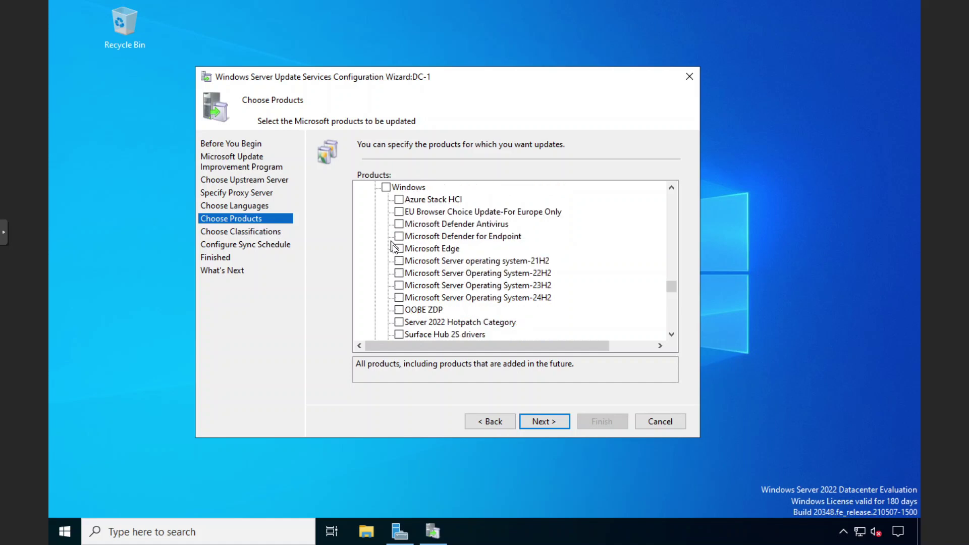
pyautogui.scroll(-5, 395, 248)
pyautogui.scroll(1, 395, 250)
pyautogui.scroll(-6, 395, 253)
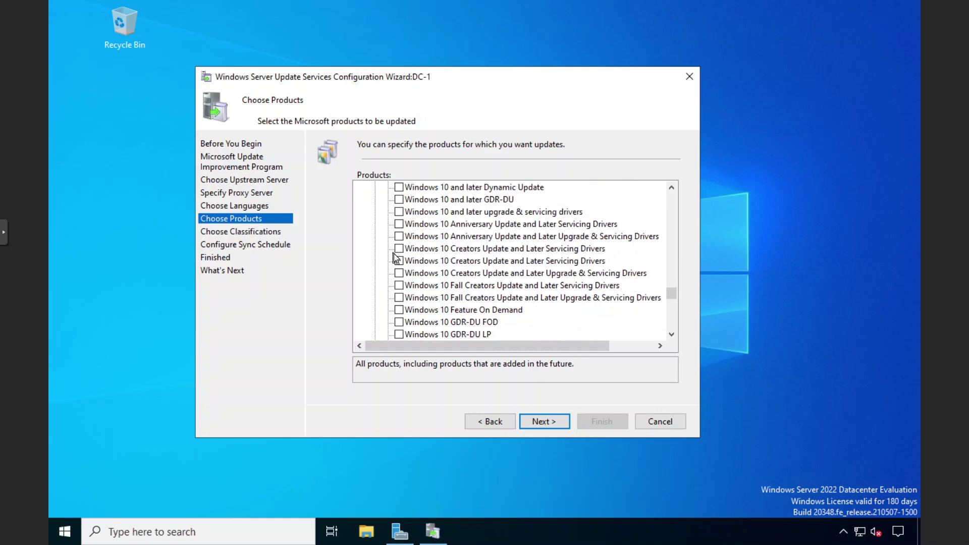
pyautogui.scroll(-5, 395, 257)
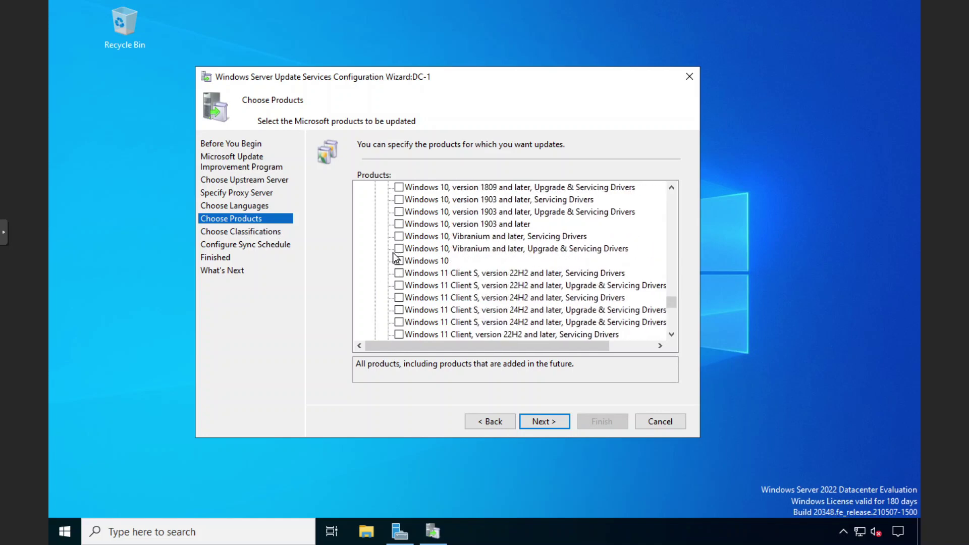
pyautogui.click(406, 261)
pyautogui.click(399, 261)
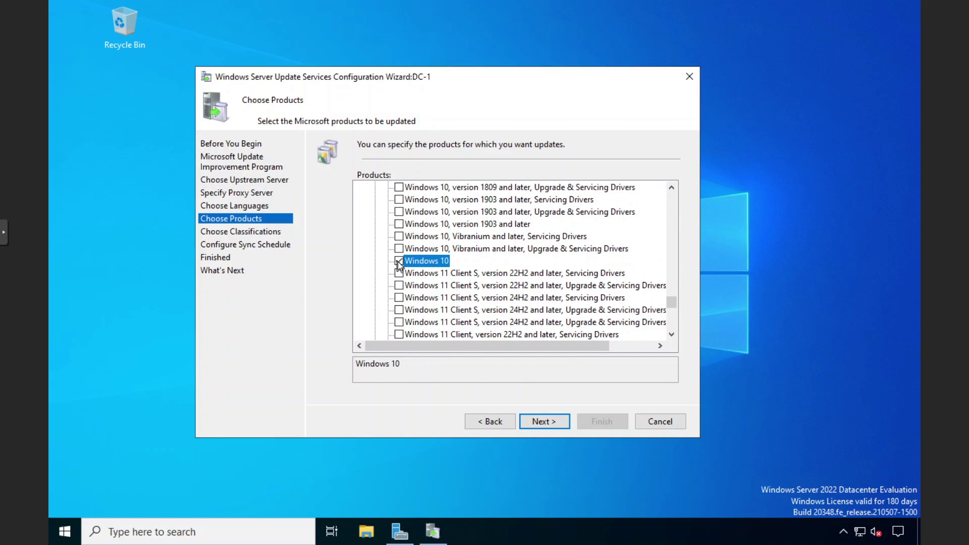
# Step: Continue to the update classifications, try selecting all of them, and clear the whole selection
pyautogui.click(532, 421)
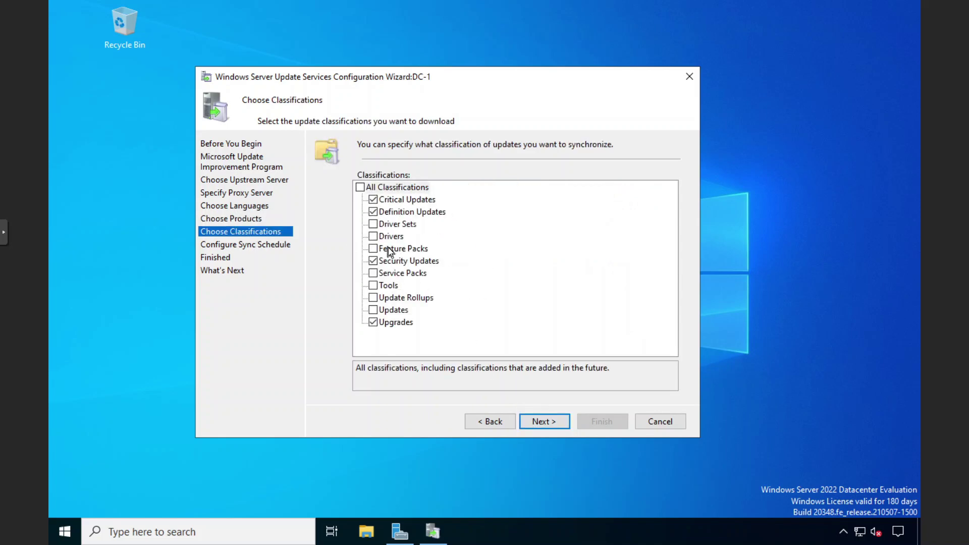
pyautogui.click(360, 188)
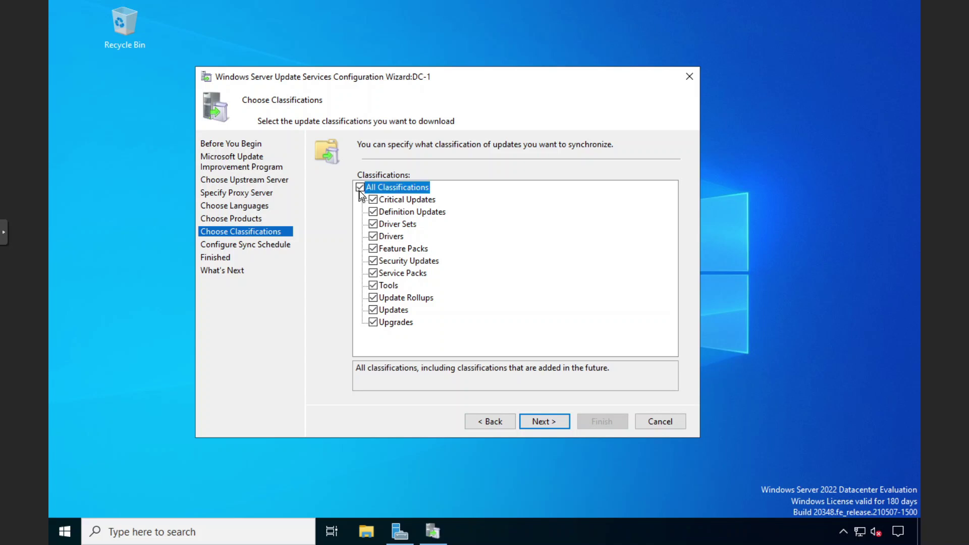
pyautogui.click(360, 188)
# Step: Select the individual classifications from Critical Updates through Service Packs, choose All Classifications, and continue to the sync schedule
pyautogui.click(373, 200)
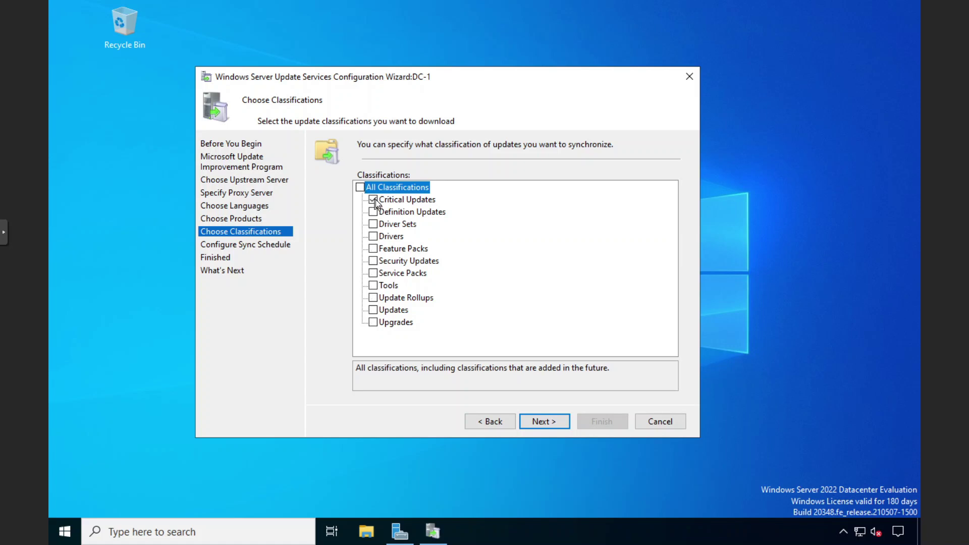
pyautogui.click(374, 225)
pyautogui.click(373, 237)
pyautogui.click(373, 212)
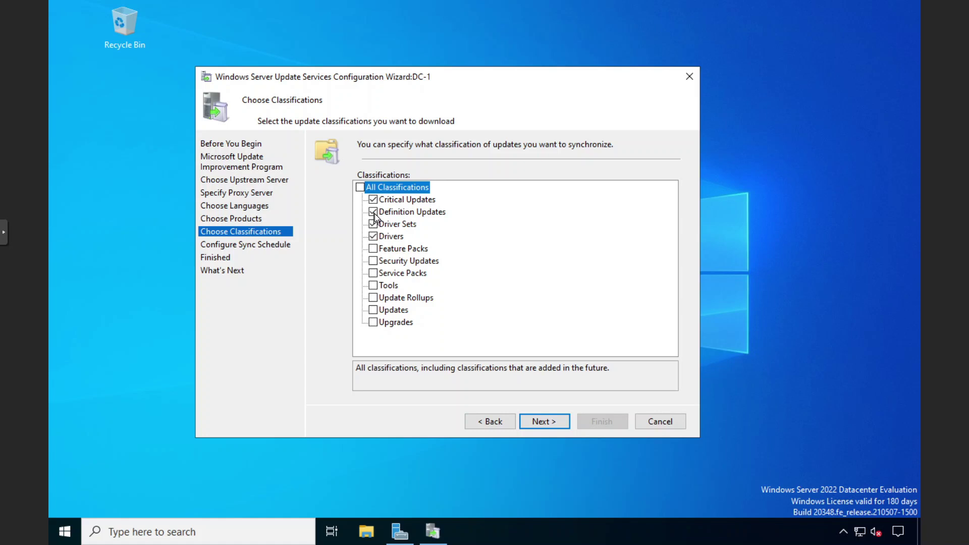
pyautogui.click(373, 248)
pyautogui.click(373, 260)
pyautogui.click(374, 273)
pyautogui.click(360, 188)
pyautogui.click(540, 425)
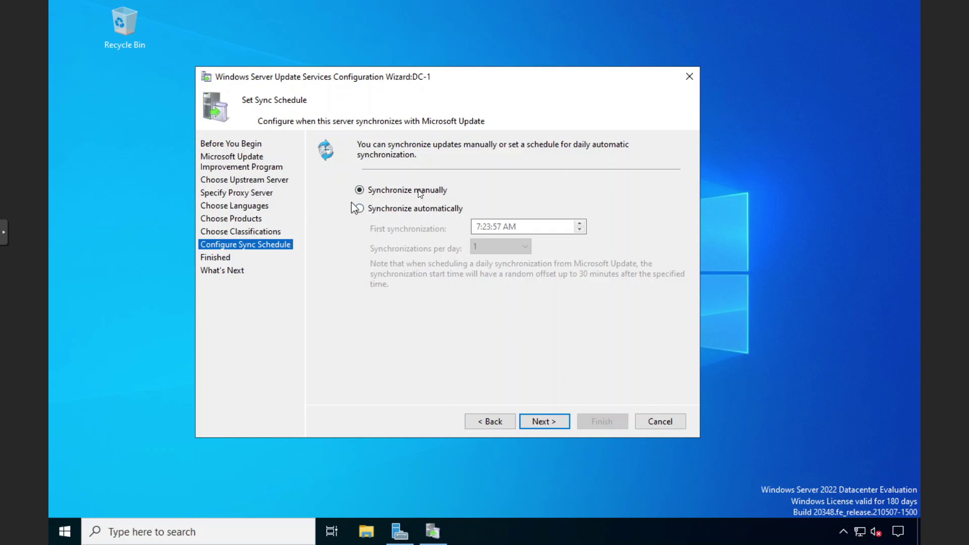
# Step: Try automatic synchronization, look through its start time and synchronizations-per-day options, and return the schedule to manual
pyautogui.click(385, 209)
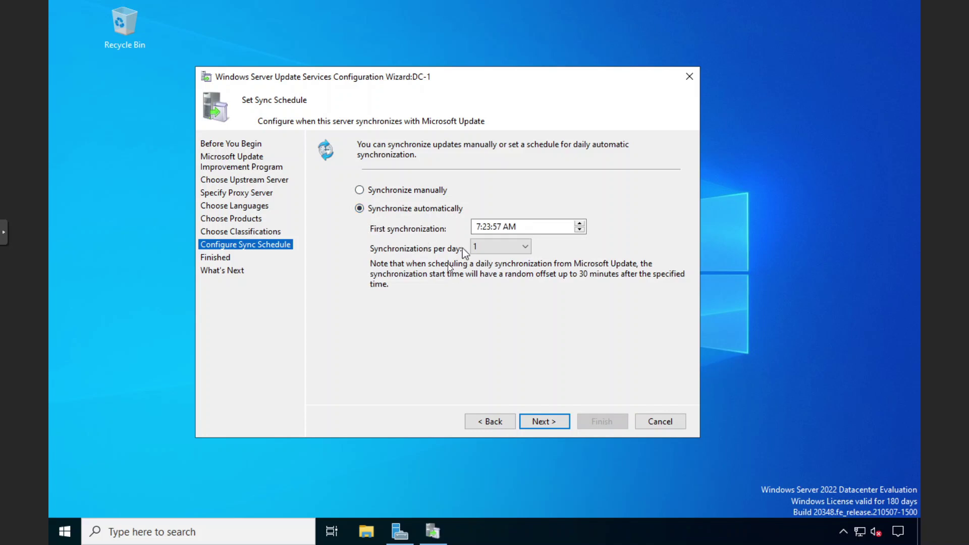
pyautogui.click(489, 246)
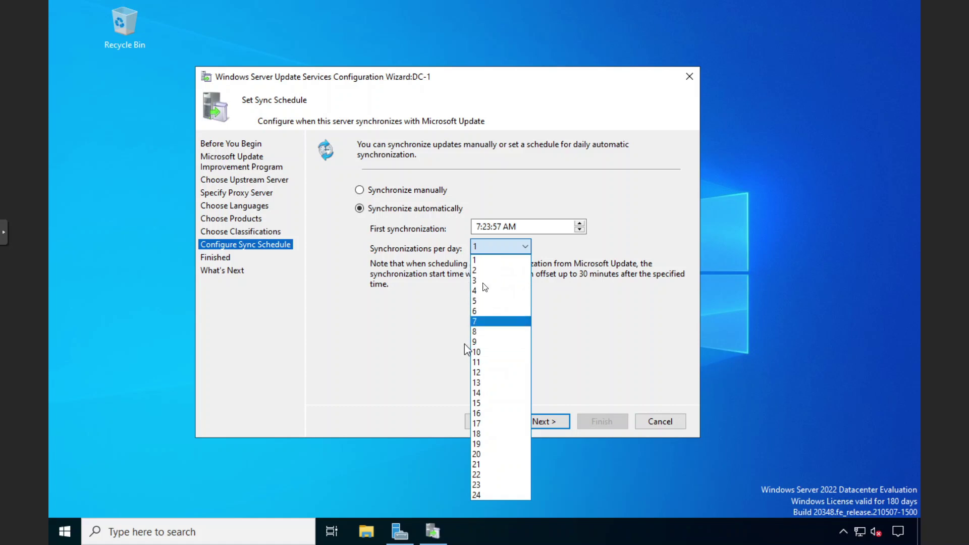
pyautogui.click(373, 303)
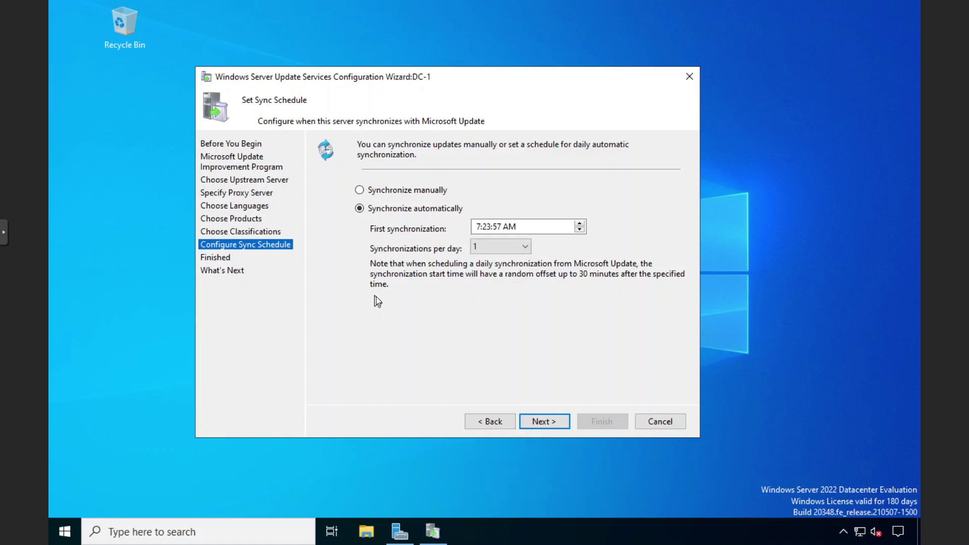
pyautogui.click(540, 226)
pyautogui.click(392, 190)
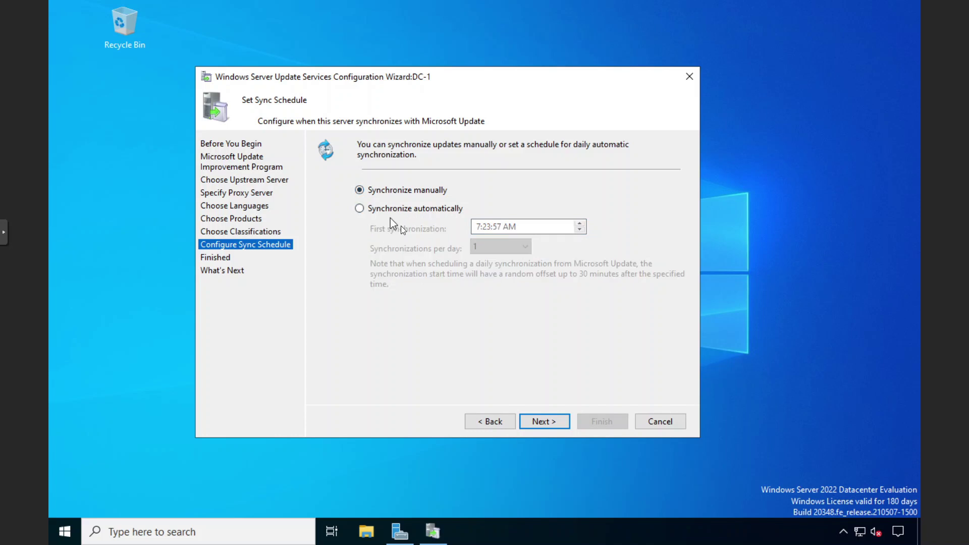
pyautogui.click(415, 208)
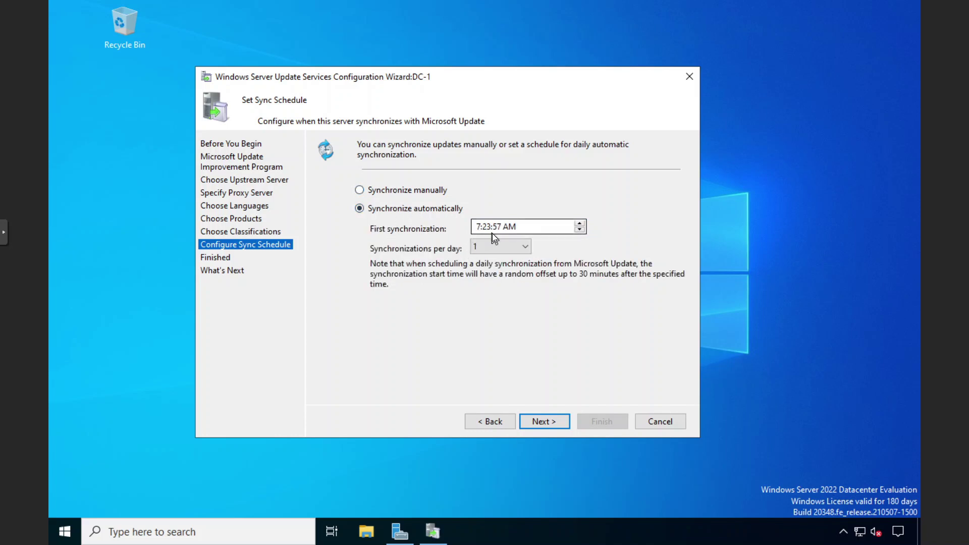
pyautogui.click(392, 190)
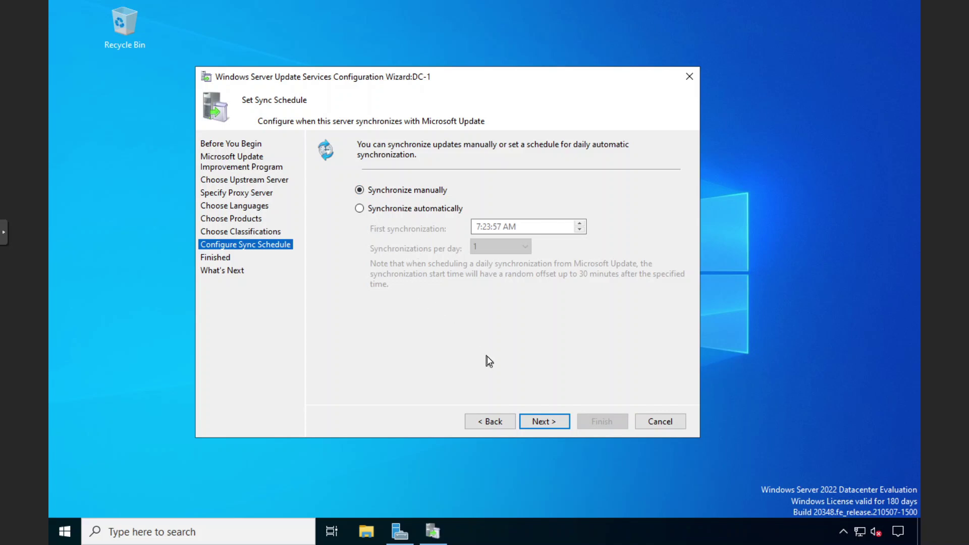
# Step: Accept the manual sync schedule, enable the initial synchronization, and finish the configuration wizard
pyautogui.click(537, 419)
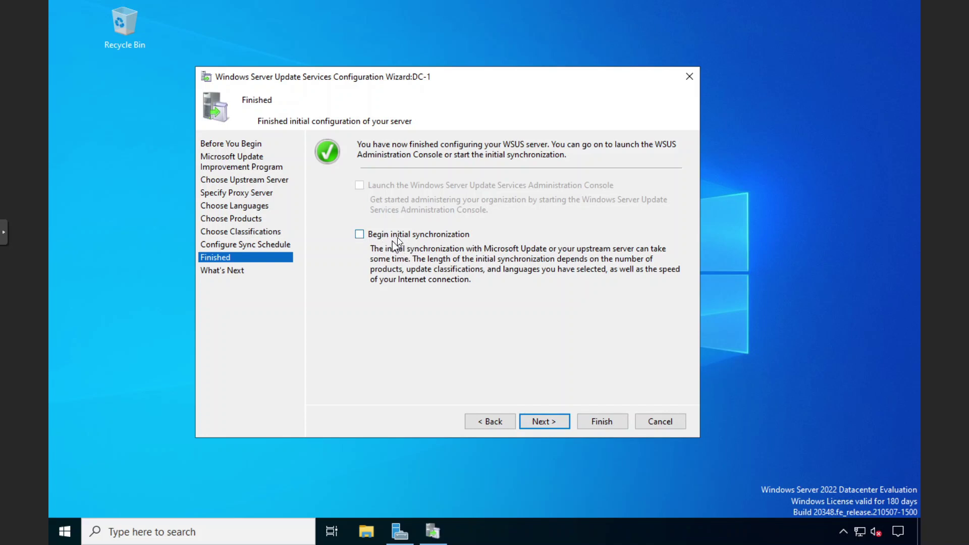
pyautogui.click(361, 234)
pyautogui.click(544, 422)
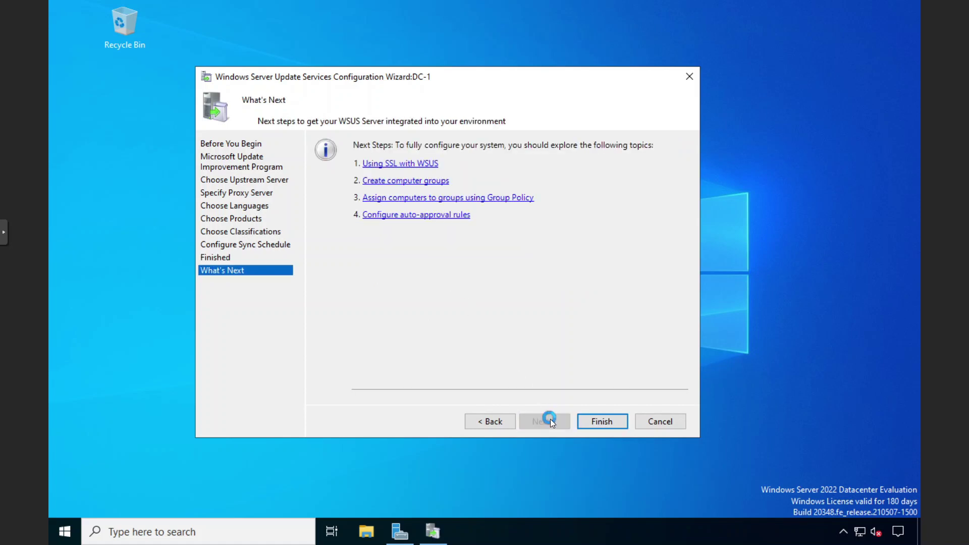
pyautogui.click(594, 421)
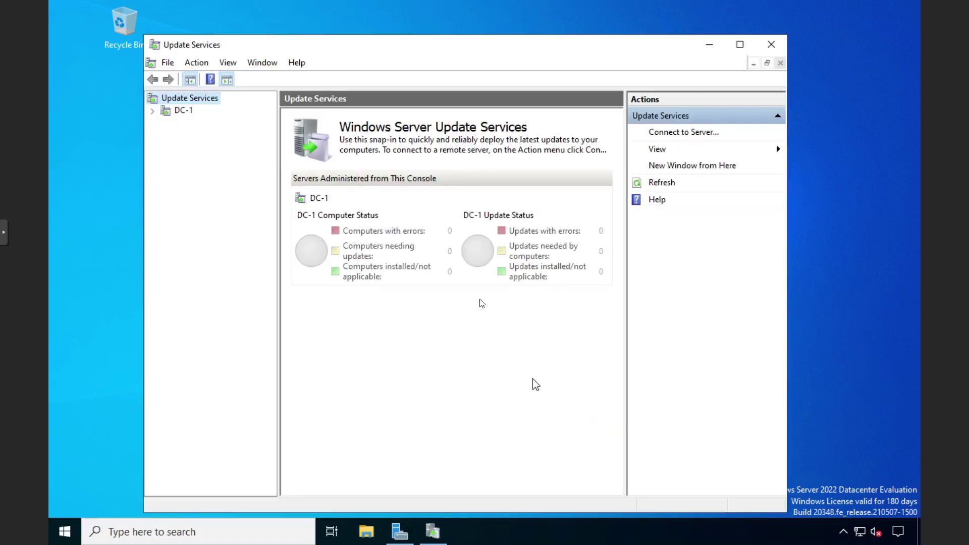
# Step: Maximize the Update Services console, widen its navigation tree, and expand DC-1 down to the update views
pyautogui.click(739, 44)
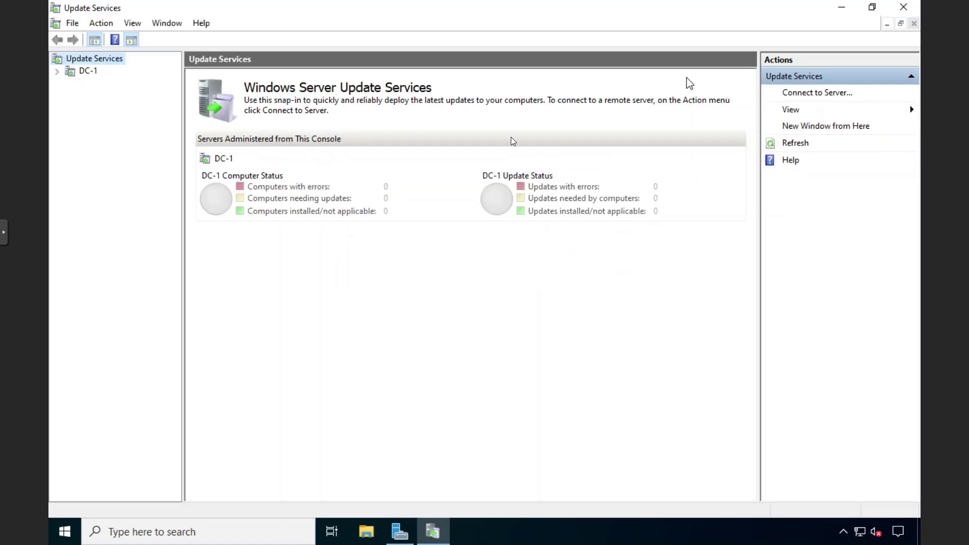
pyautogui.moveTo(186, 193); pyautogui.dragTo(239, 194)
pyautogui.click(58, 71)
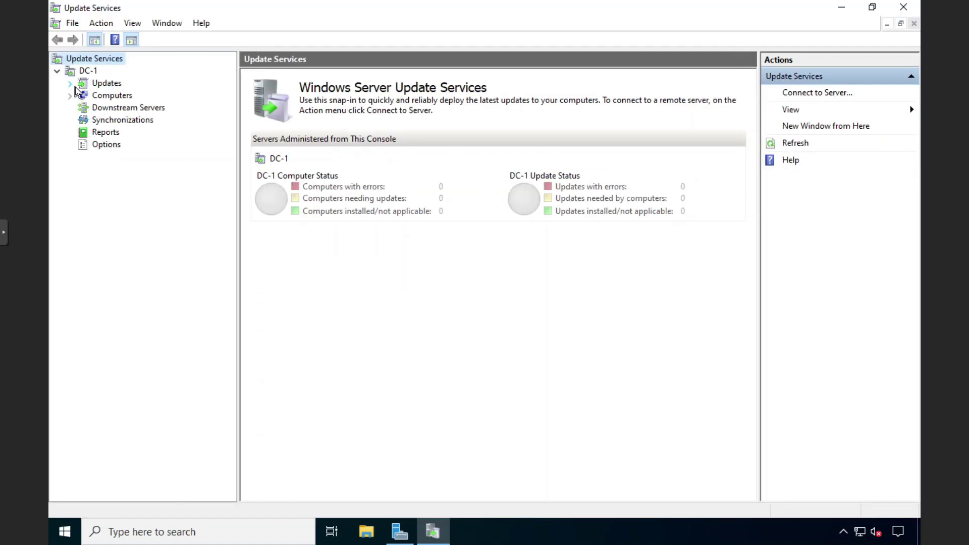
pyautogui.click(84, 85)
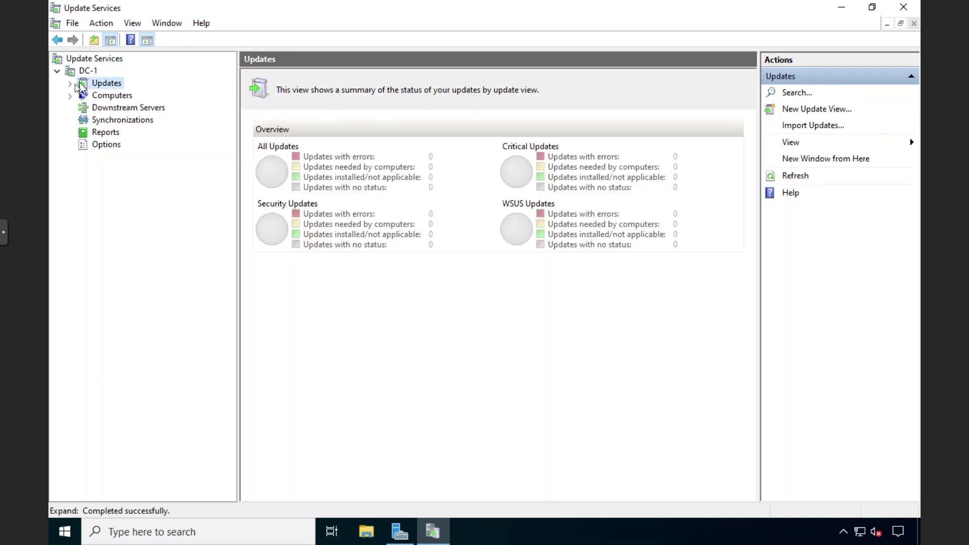
pyautogui.click(74, 84)
# Step: Check the All Updates and Critical Updates views of DC-1, refreshing the All Updates list
pyautogui.click(111, 95)
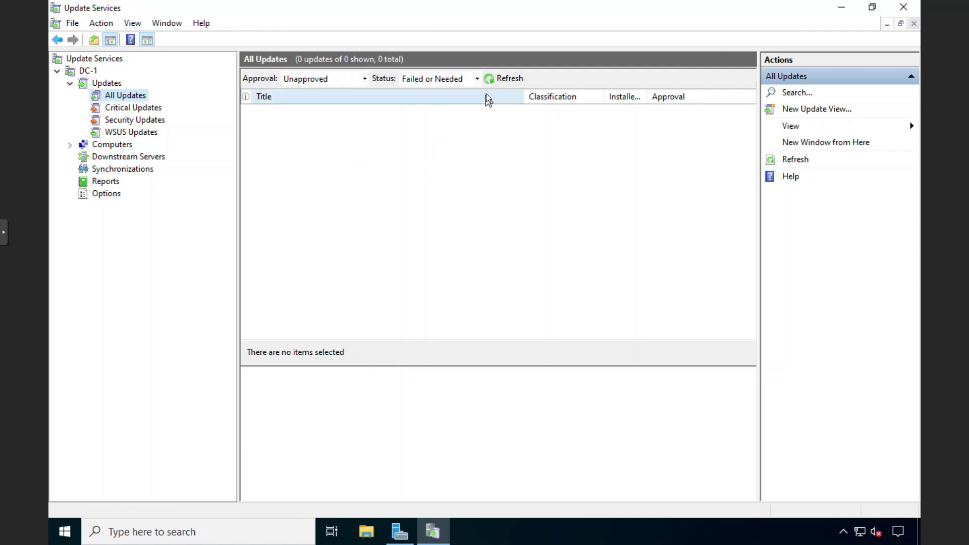
pyautogui.click(492, 78)
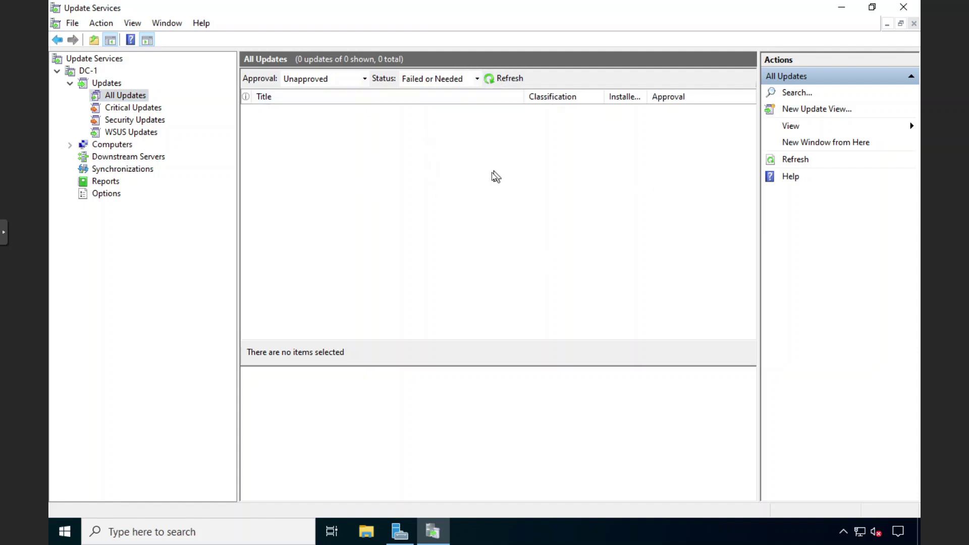
pyautogui.click(144, 108)
pyautogui.click(111, 97)
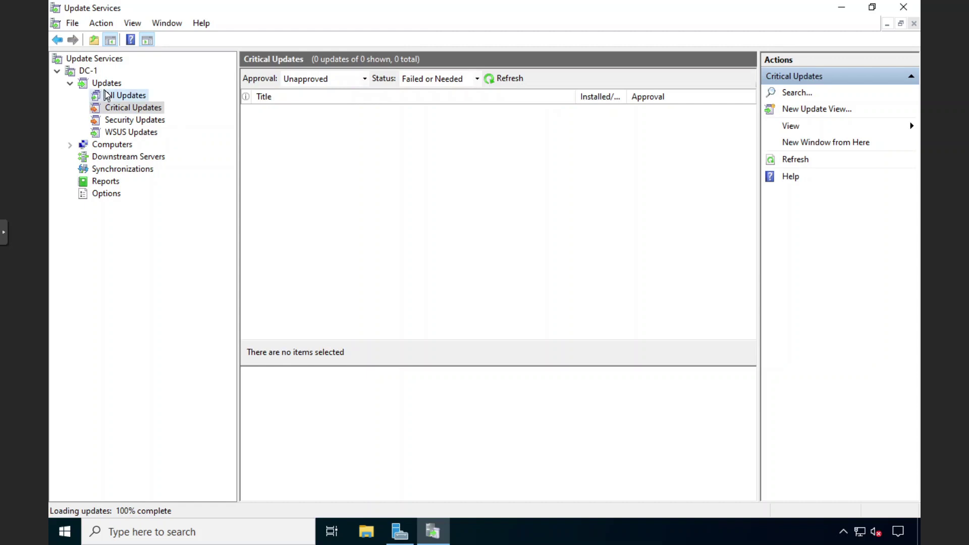
pyautogui.click(105, 82)
pyautogui.click(105, 95)
pyautogui.click(114, 108)
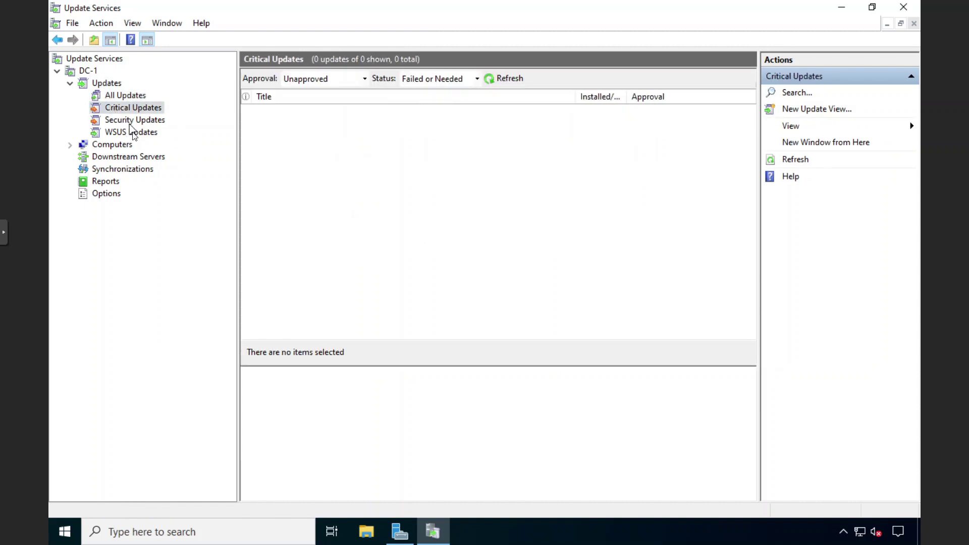